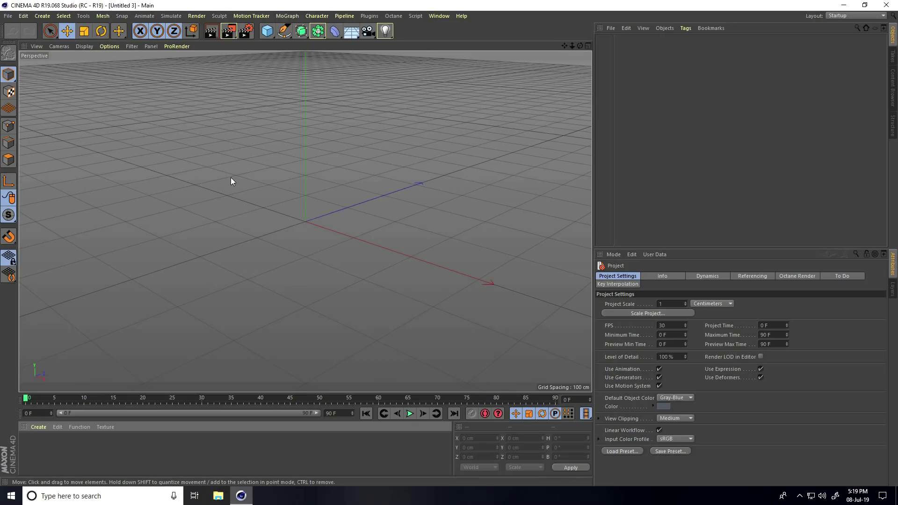
- Add a Cube and set its Size X, Y and Z to 50 cm
left_click_drag(267, 31, 360, 44)
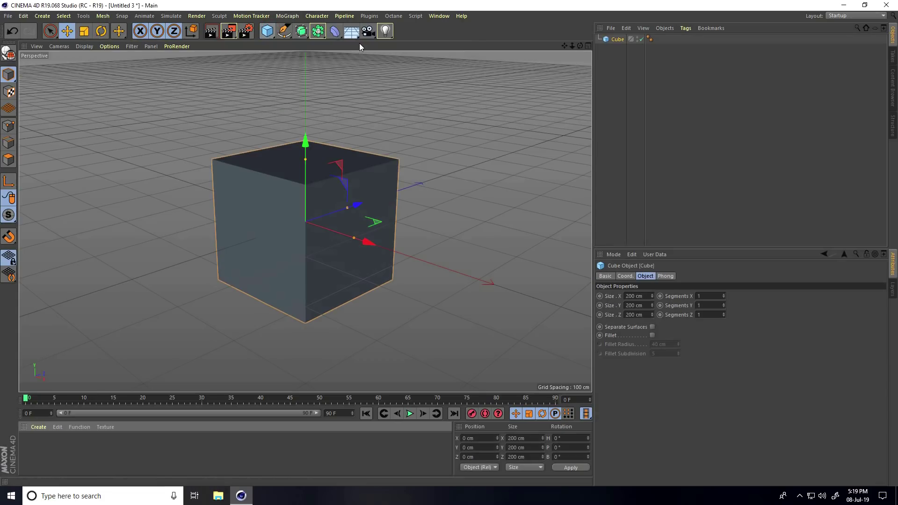
double_click(636, 296)
type("50")
key("Tab")
type("50")
key("Tab")
type("50")
key("Return")
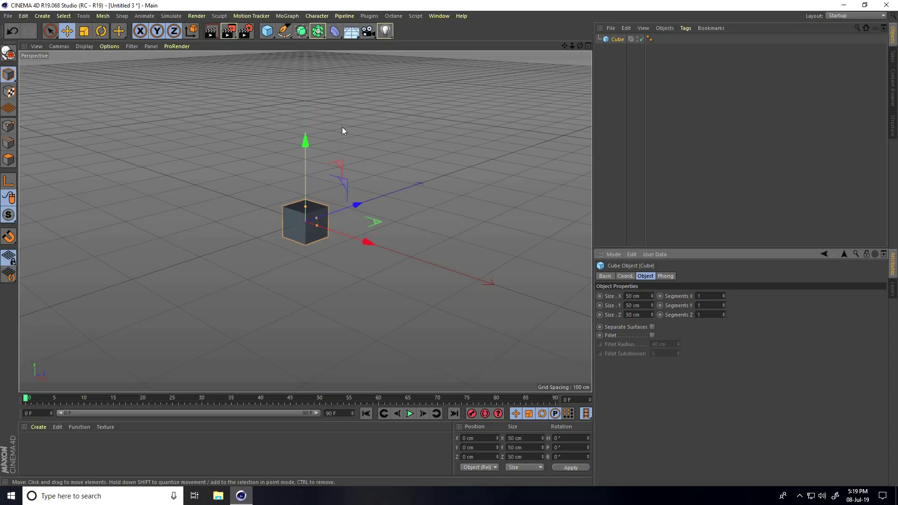
- Add a Sphere and raise its Segments to 78
left_click_drag(267, 31, 465, 60)
scroll(261, 208, "up", 3)
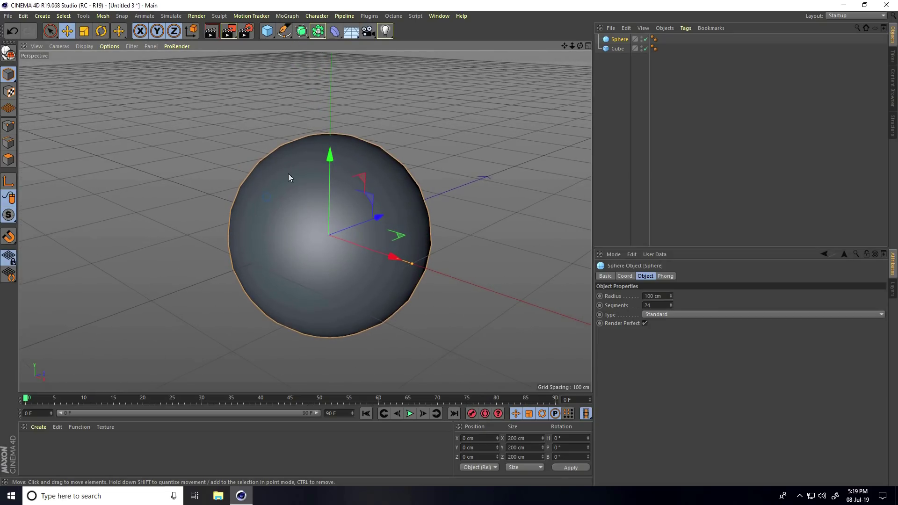
left_click_drag(671, 305, 673, 295)
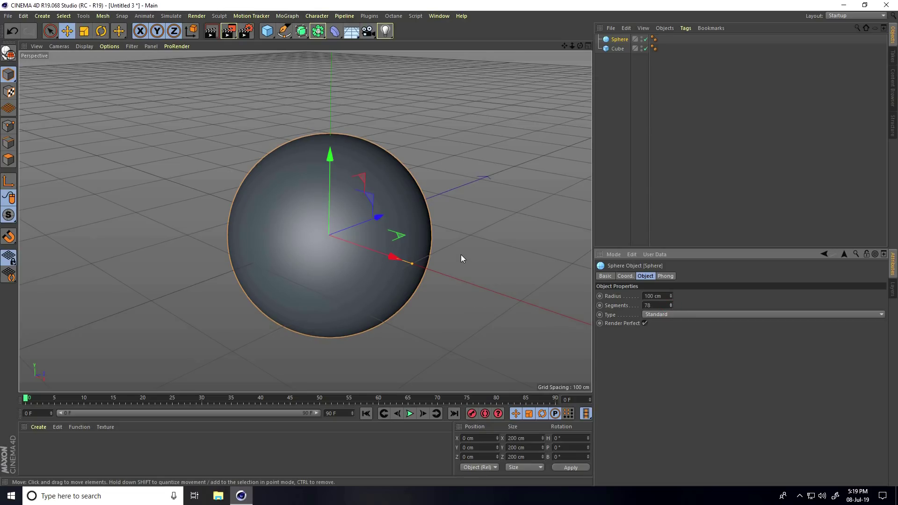
- Add a Null and group the Sphere and Cube under it
left_click(267, 31)
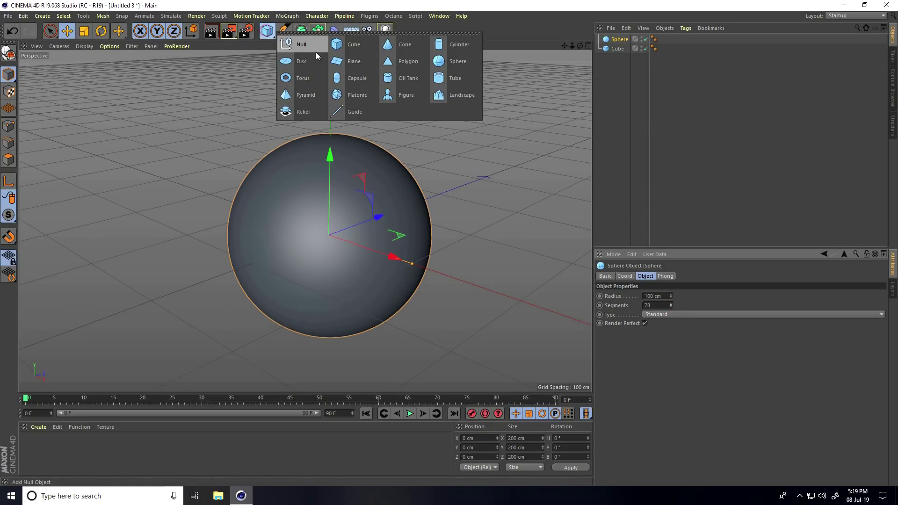
left_click(302, 45)
left_click(618, 49)
left_click(617, 58, "shift")
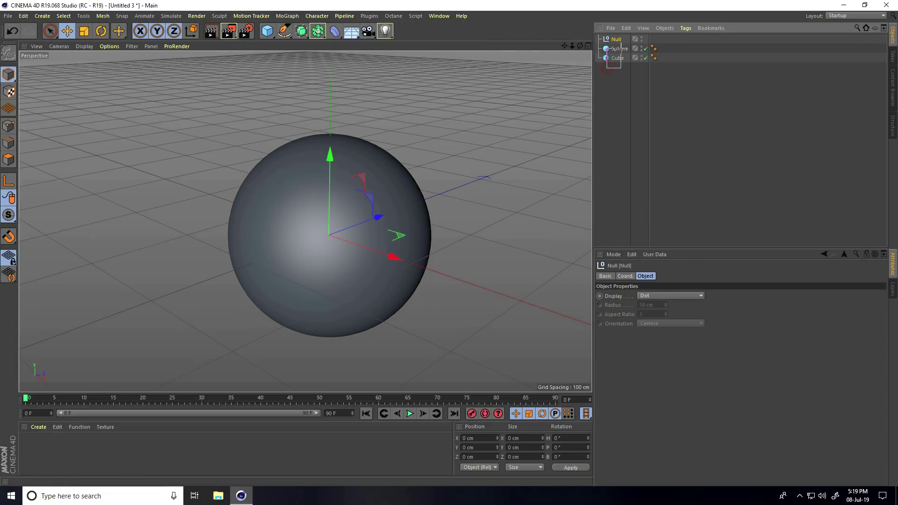
left_click_drag(618, 52, 617, 41)
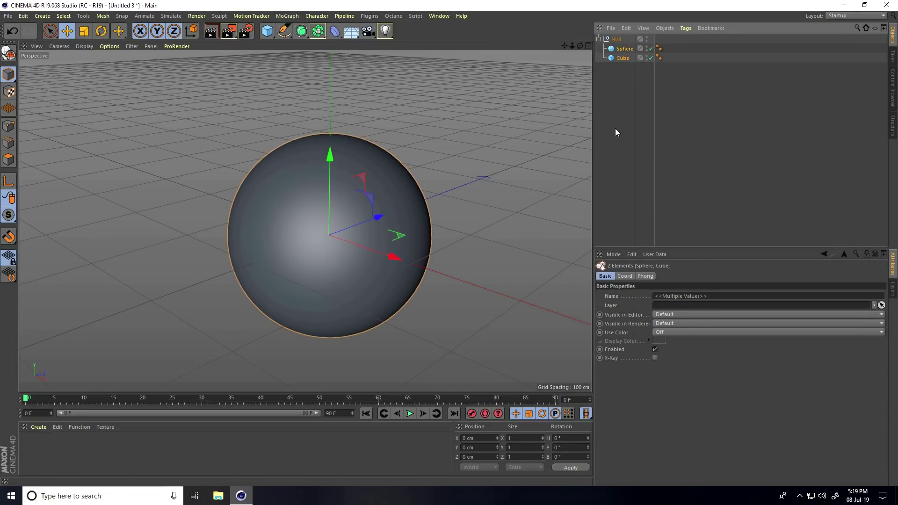
left_click(599, 39)
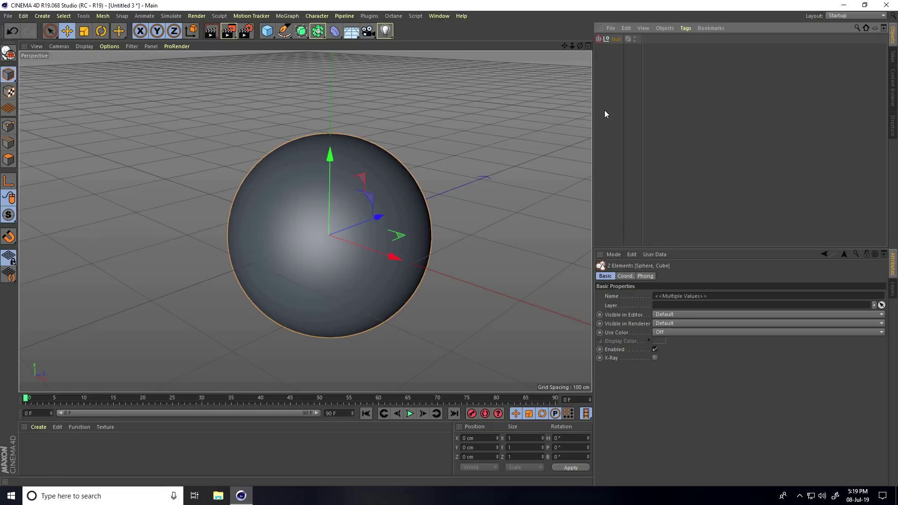
- Add a MoGraph Cloner and place the Null inside it, framing the clones
left_click(292, 17)
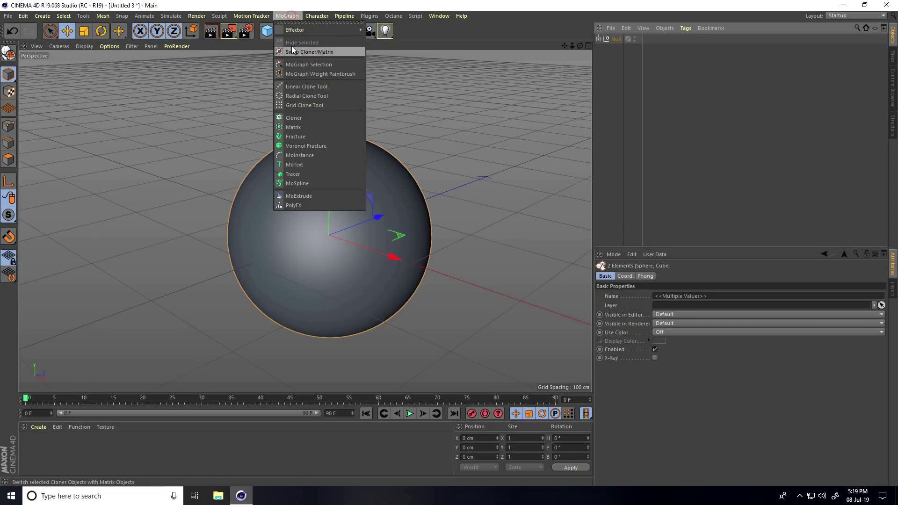
left_click(311, 117)
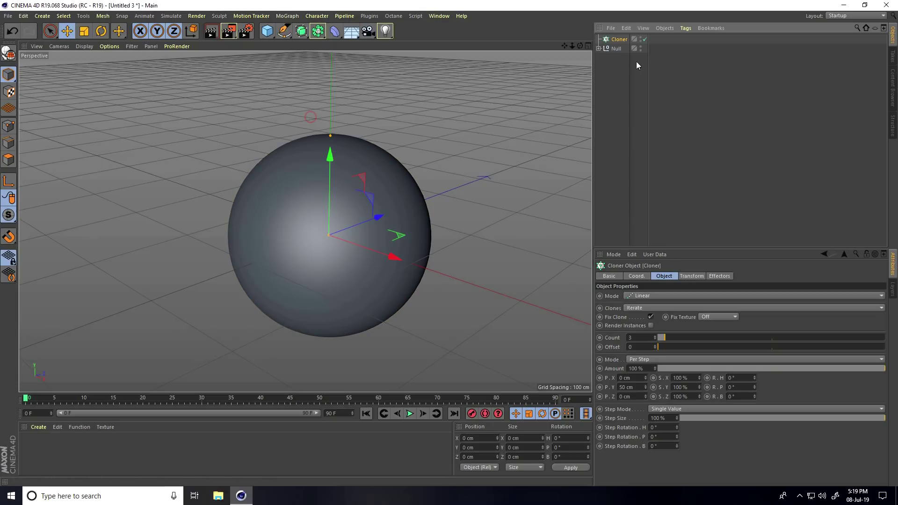
left_click(616, 49)
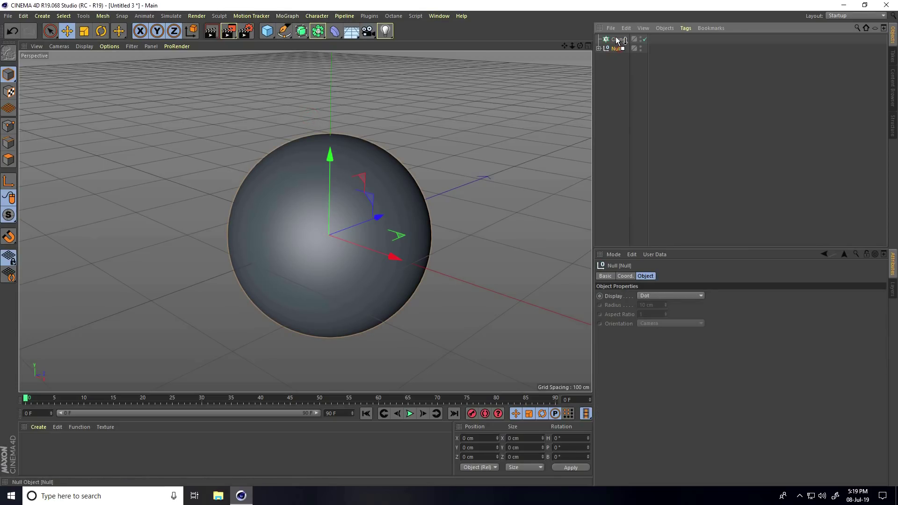
left_click_drag(616, 40, 617, 40)
key("h")
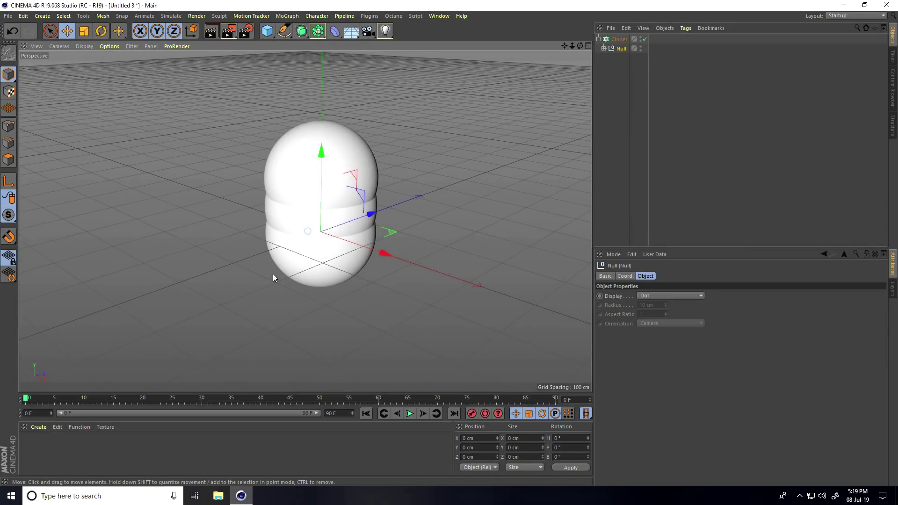
left_click(625, 39)
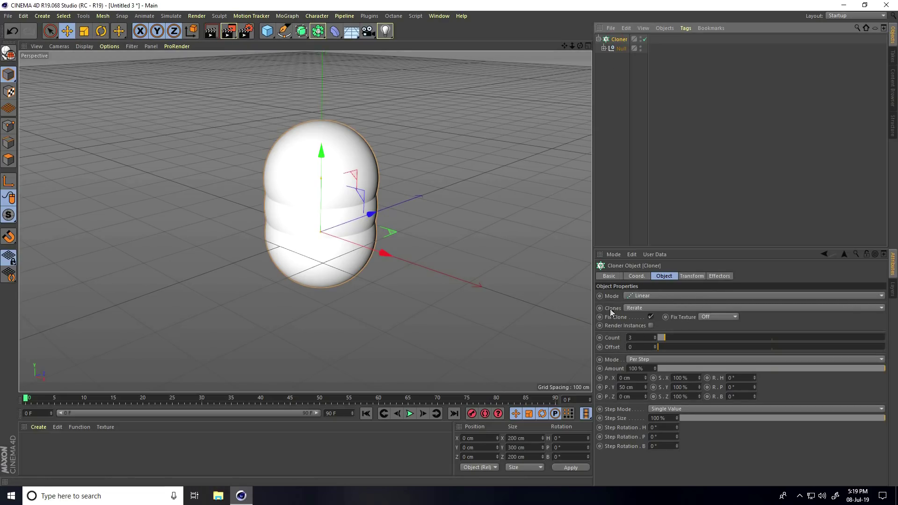
- Switch the Cloner to Grid Array mode with a single layer in Y (count 3, 1, 3)
left_click(631, 296)
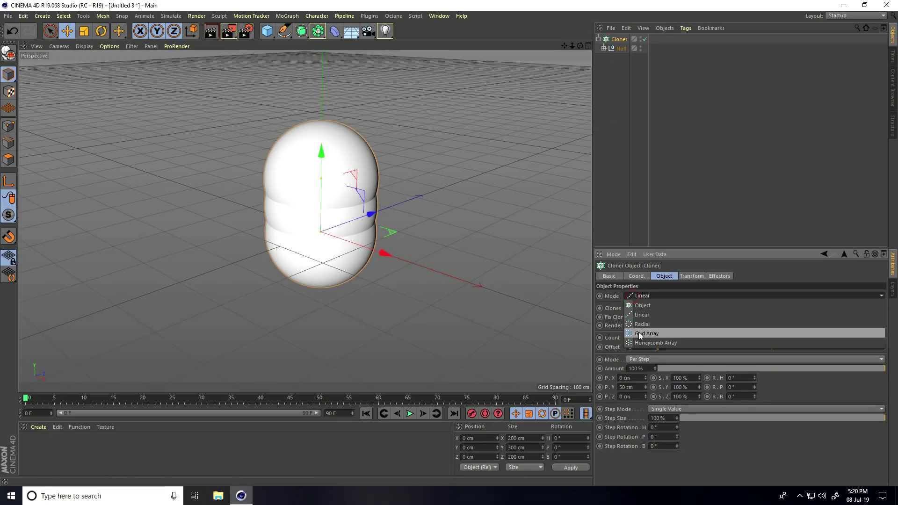
left_click(657, 334)
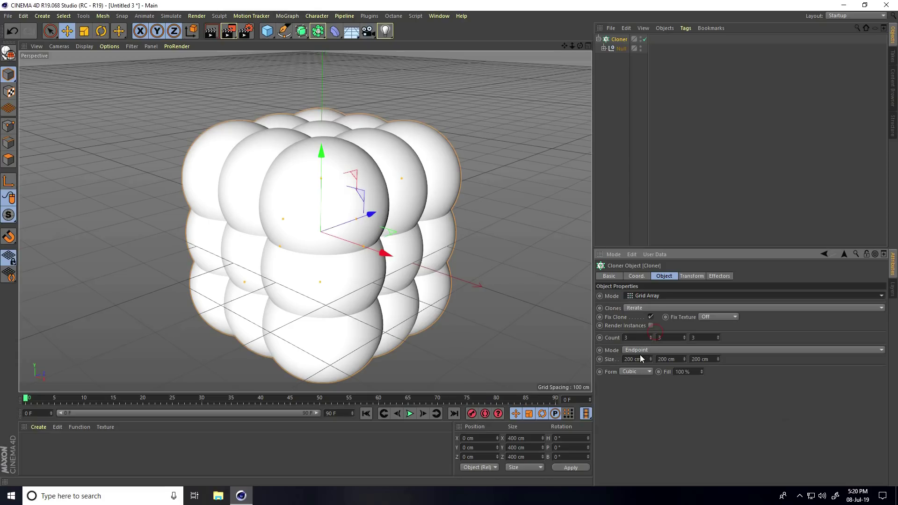
left_click(684, 339)
left_click(684, 339)
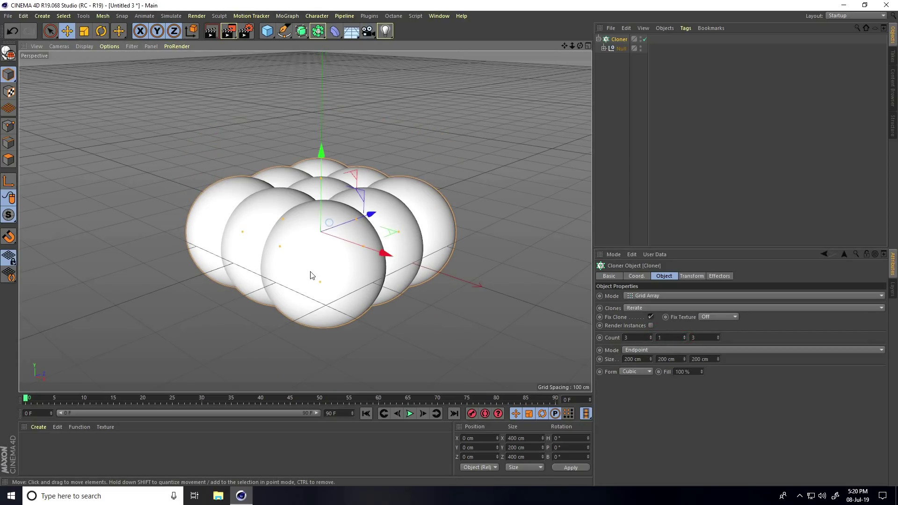
scroll(312, 275, "down", 5)
left_click_drag(364, 329, 345, 322, "alt")
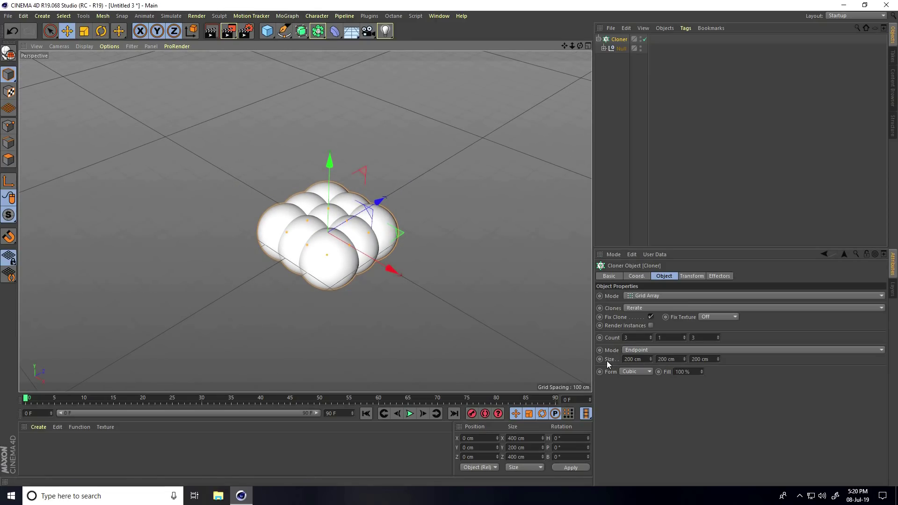
- Set the grid Size to 700 cm in X and Z, spreading the nine clones out
left_click_drag(650, 359, 650, 356)
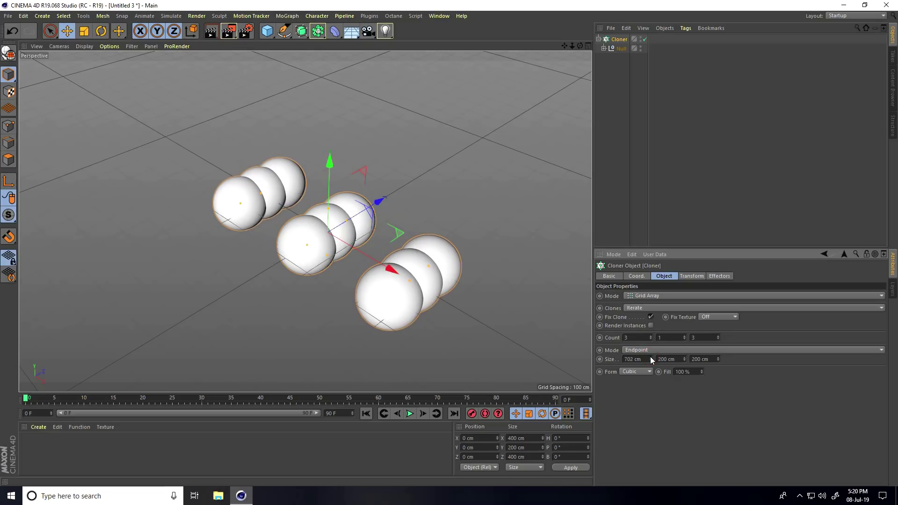
left_click_drag(717, 357, 717, 357)
left_click_drag(523, 366, 429, 282, "alt")
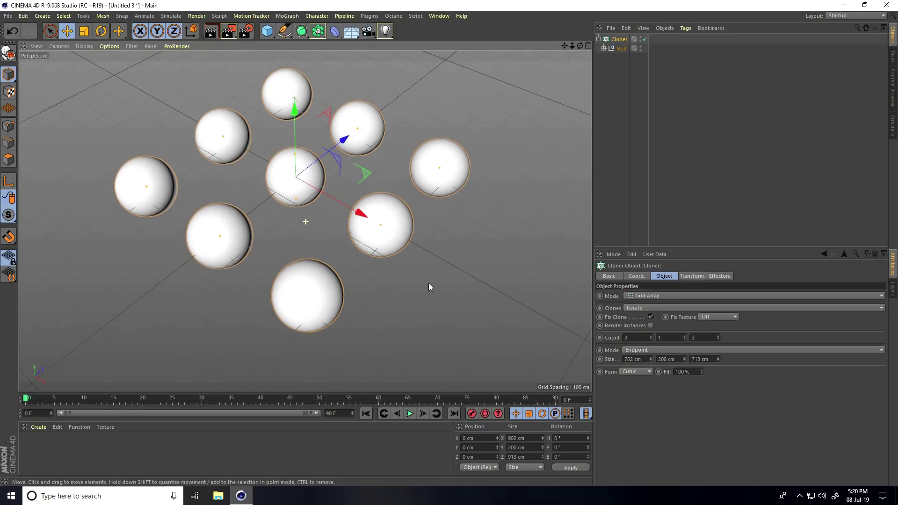
left_click_drag(645, 358, 622, 361)
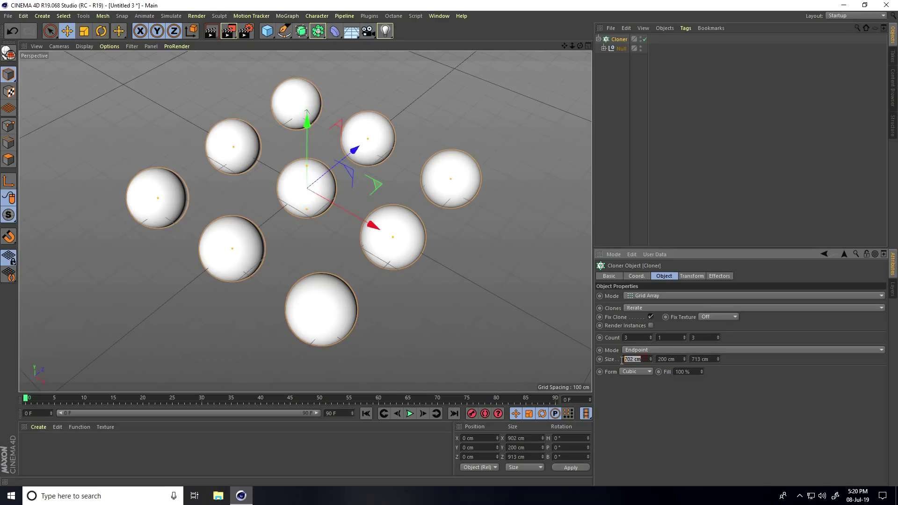
key("Tab")
key("Tab")
key("Tab")
key("shift+Tab")
key("shift+Tab")
type("700")
key("Return")
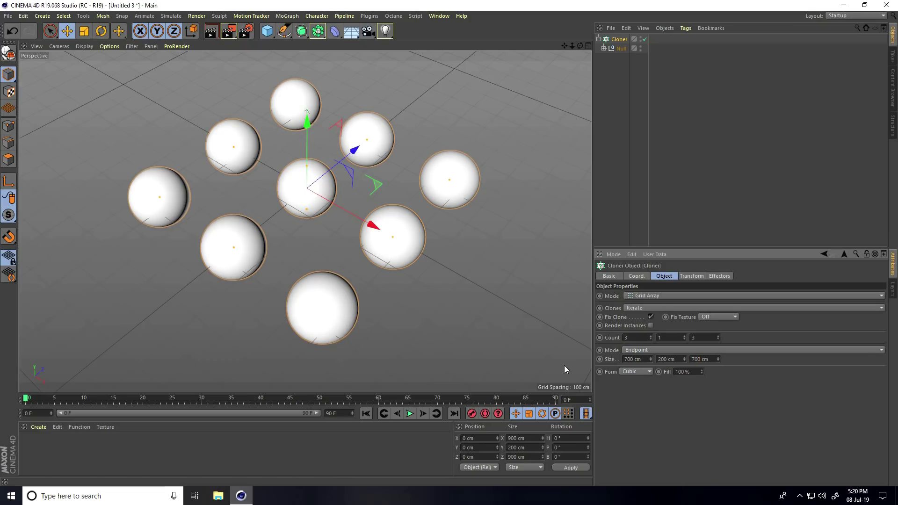
left_click_drag(353, 275, 344, 256, "alt")
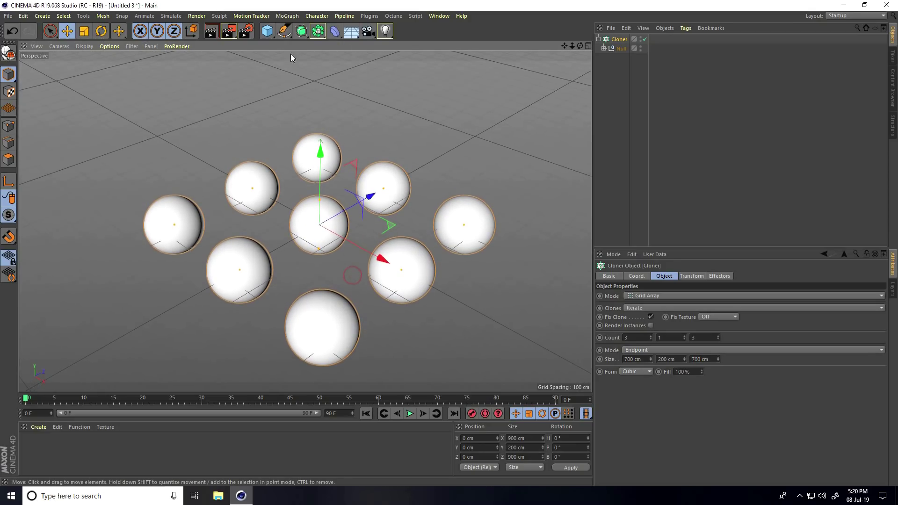
- Add a Floor and move it in Front view to about Y -100 cm under the spheres
left_click(353, 31)
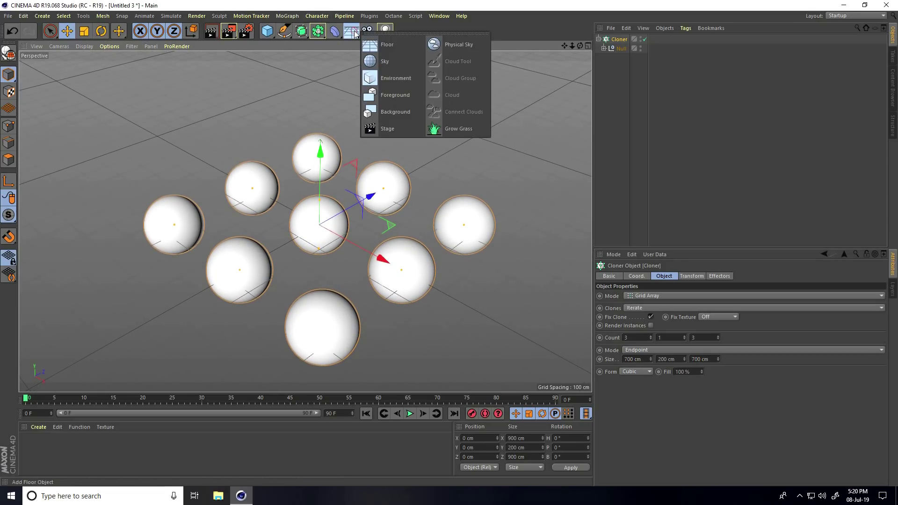
left_click(386, 44)
middle_click(318, 216)
middle_click(429, 347)
scroll(299, 252, "up", 3)
left_click_drag(310, 133, 314, 205)
scroll(331, 308, "up", 10)
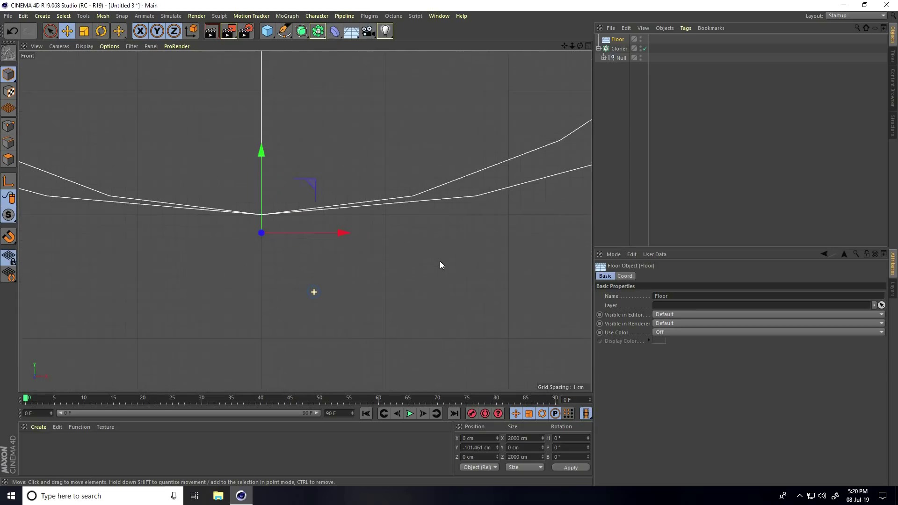
left_click_drag(271, 194, 267, 152)
- Return to the perspective view and orbit in closer to the sphere grid
middle_click(293, 216)
middle_click(214, 131)
left_click_drag(272, 229, 310, 187, "alt")
right_click_drag(310, 187, 327, 178, "alt")
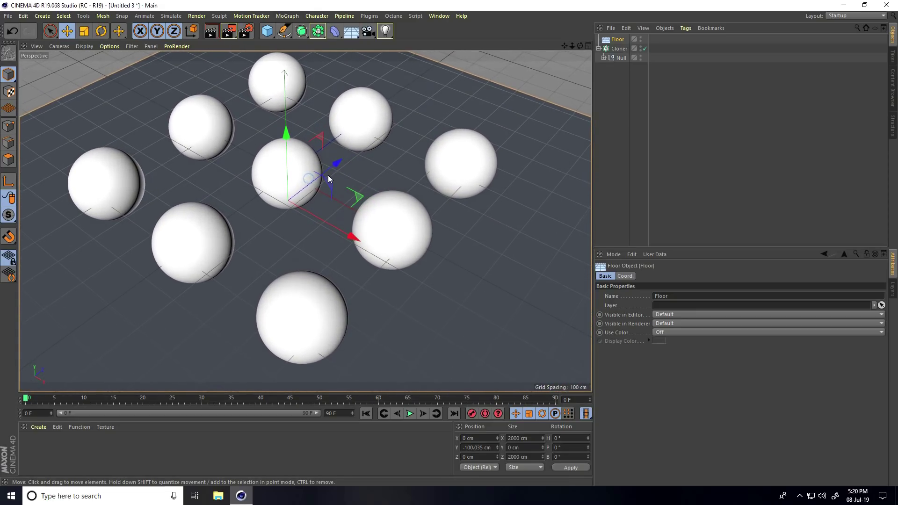
left_click(37, 427)
- Create a new material Mat with Color and Reflectance off and Transparency on
left_click(46, 349)
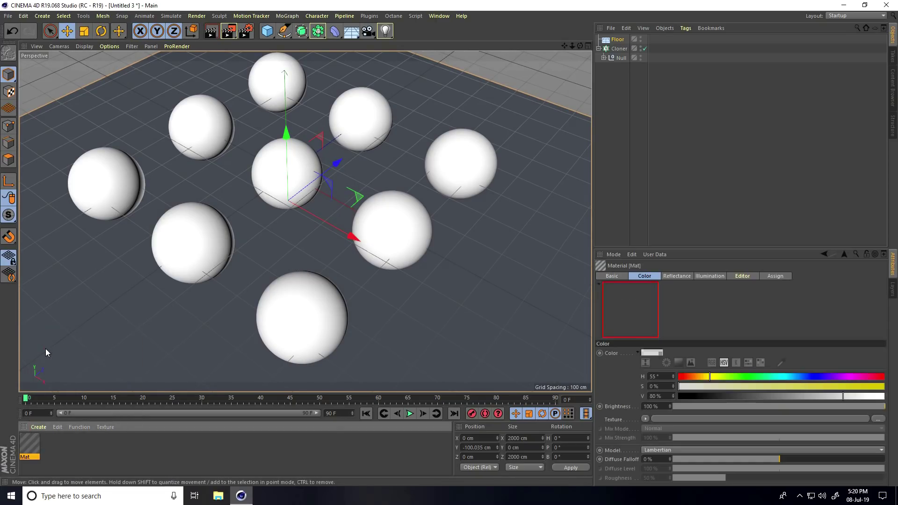
double_click(29, 444)
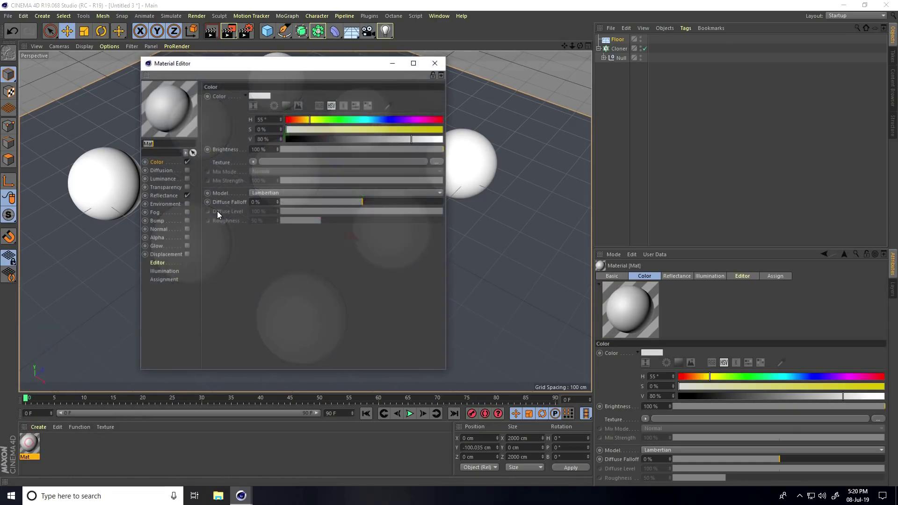
left_click(188, 161)
left_click(186, 196)
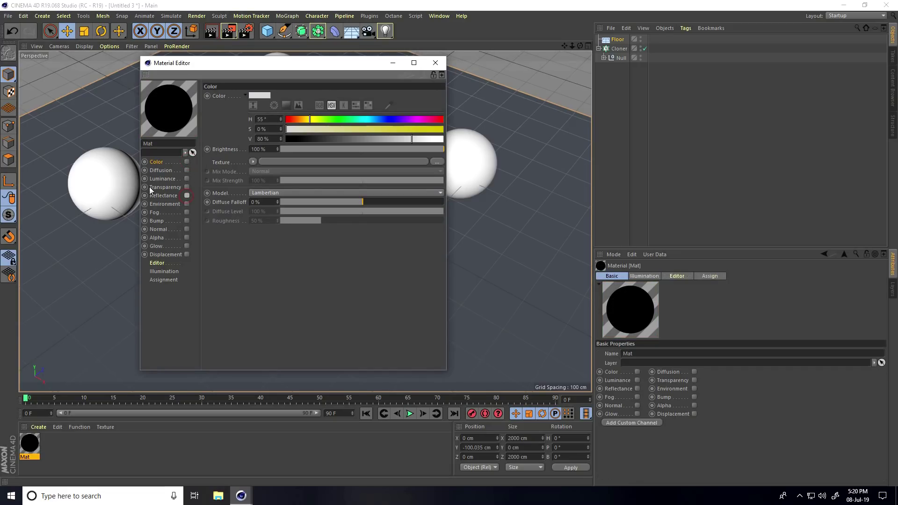
left_click(187, 187)
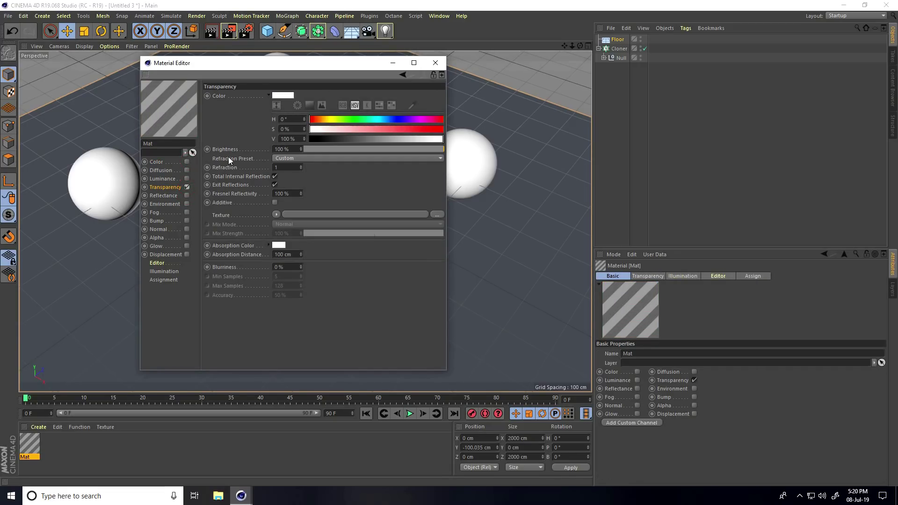
- Apply the Glass refraction preset (1.517) and expand the Null to show Sphere and Cube
left_click(299, 158)
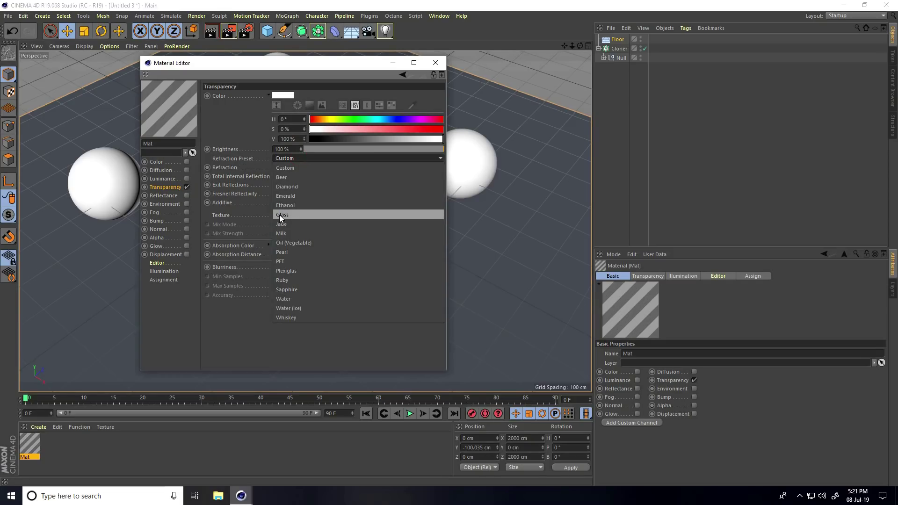
left_click(295, 214)
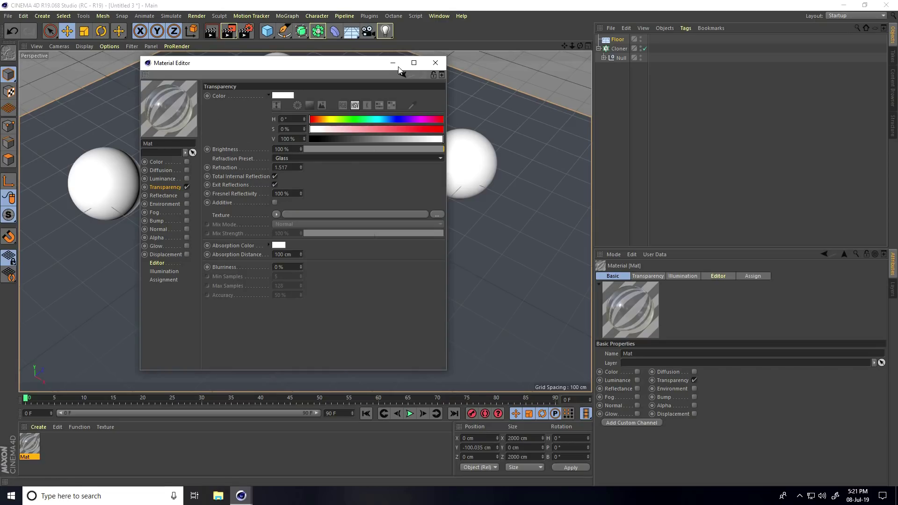
left_click(434, 63)
left_click(604, 58)
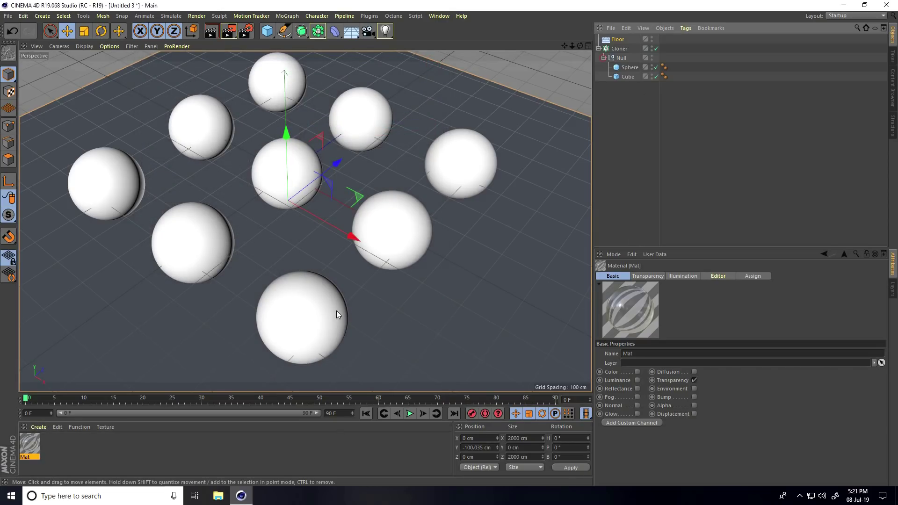
- Apply the glass material Mat to the Sphere, then deselect everything
left_click(630, 67)
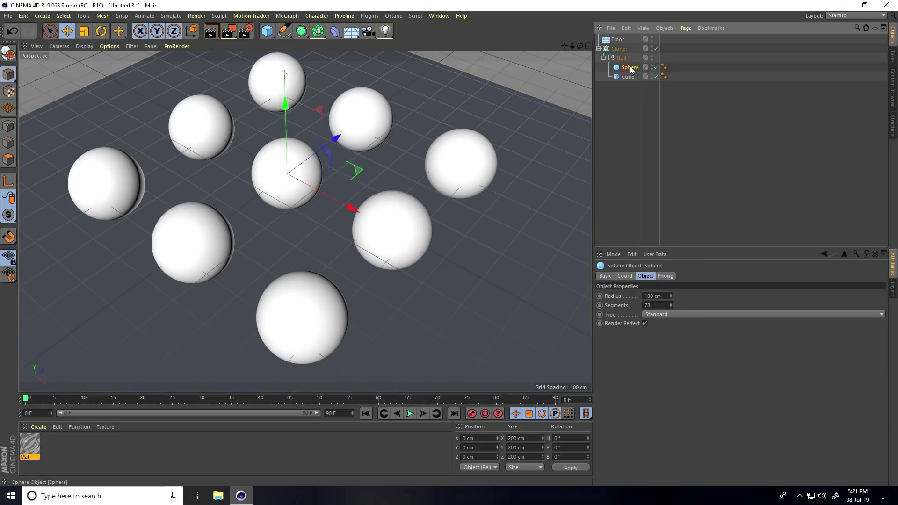
right_click(32, 442)
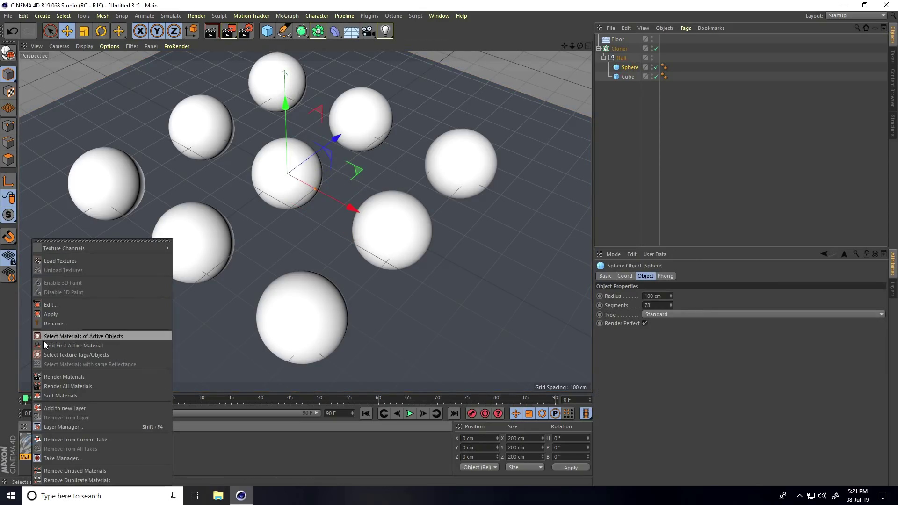
left_click(47, 315)
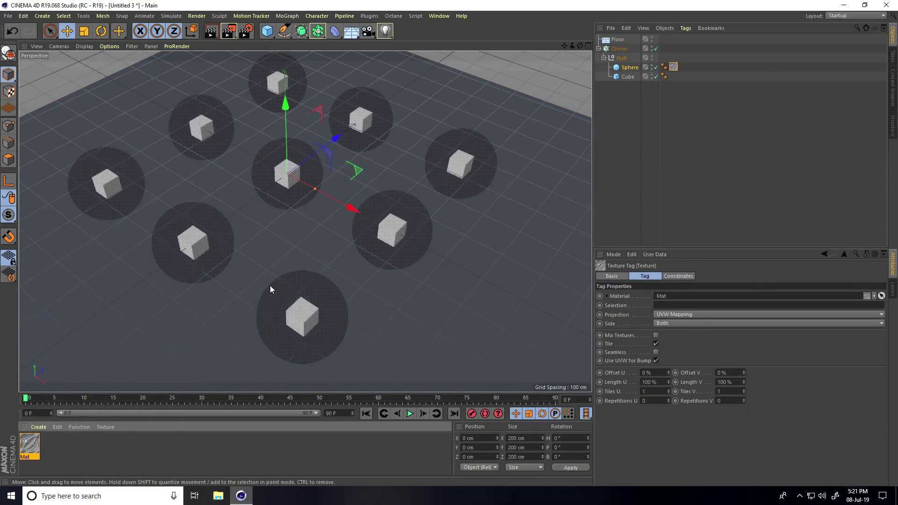
left_click(519, 72)
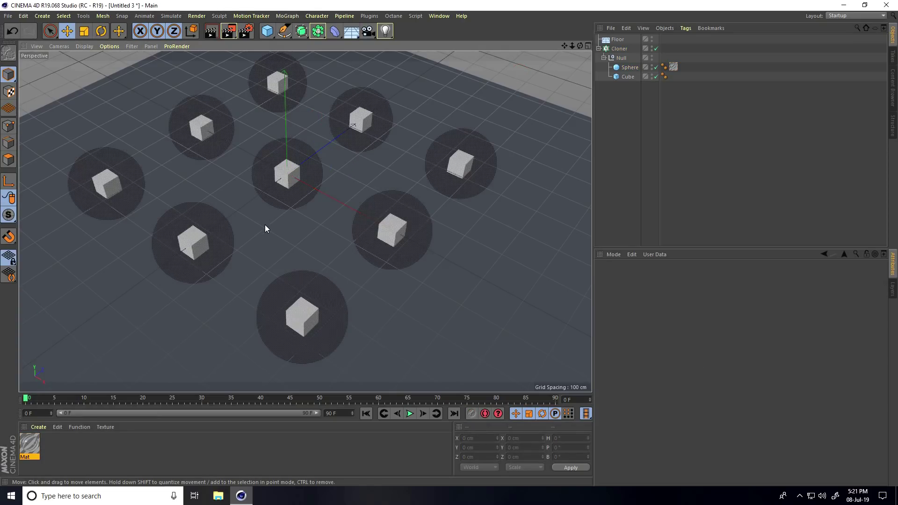
scroll(330, 317, "up", 5)
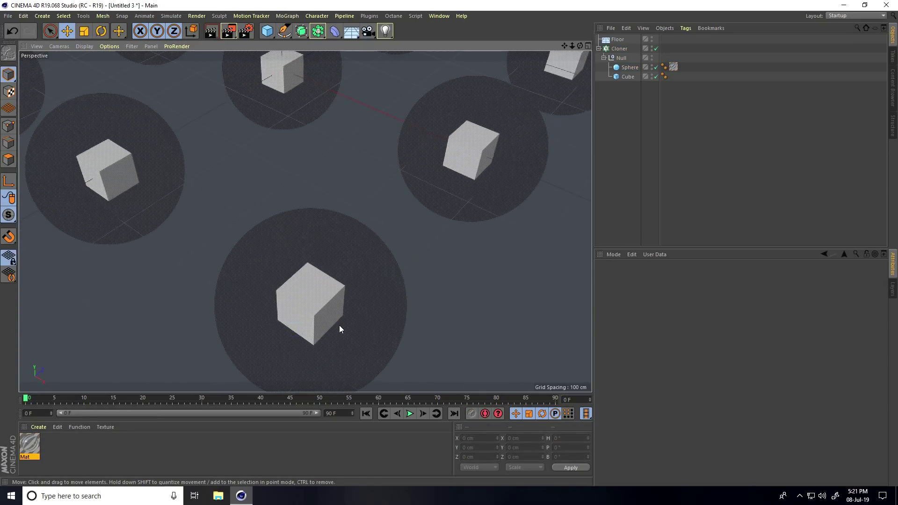
middle_click_drag(338, 307, 301, 255, "alt")
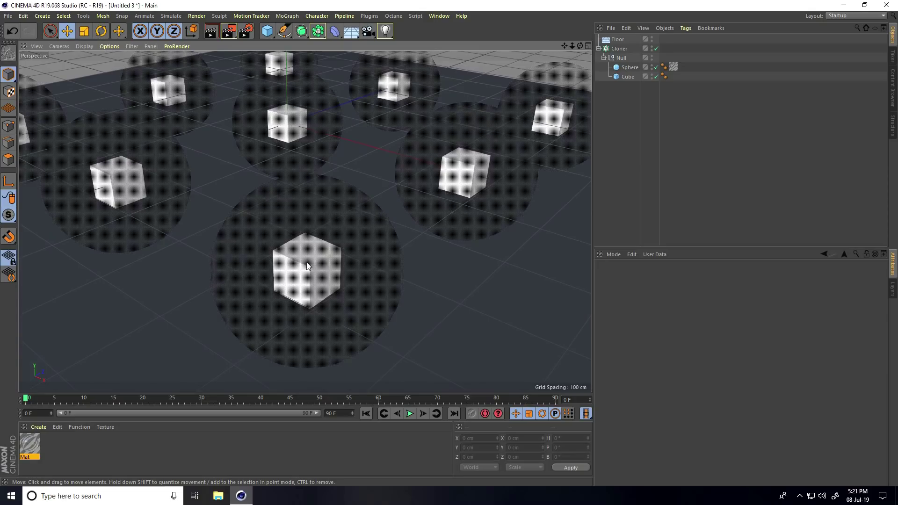
- Create Mat.1 with only Luminance on, tinted pale yellow (hue 54°, saturation 30%)
left_click(39, 427)
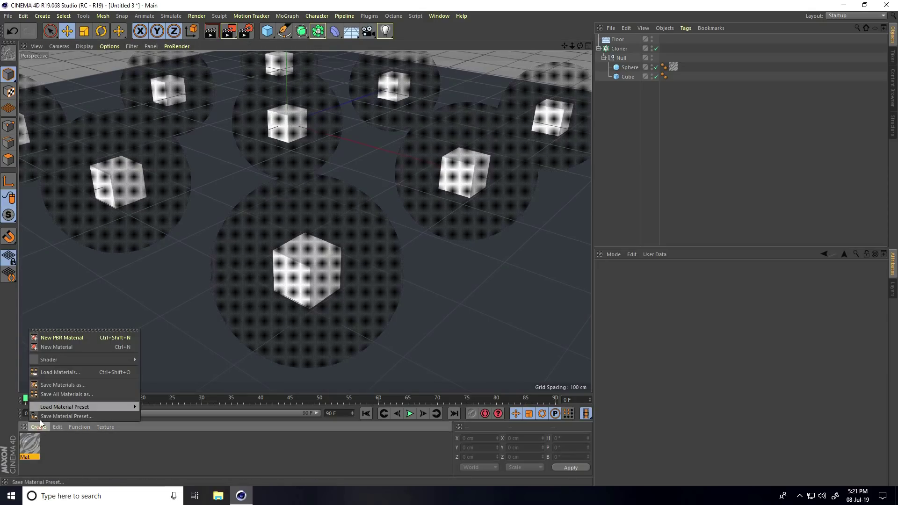
left_click(46, 347)
double_click(29, 446)
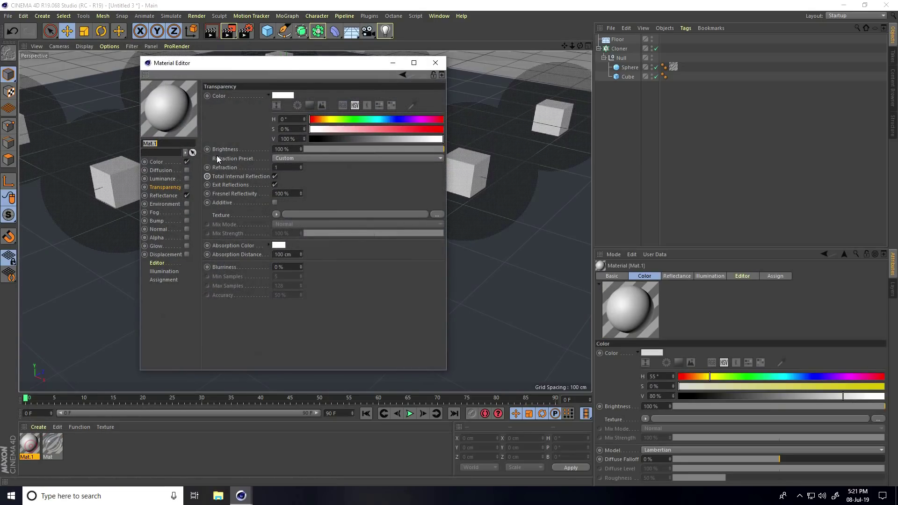
left_click(187, 162)
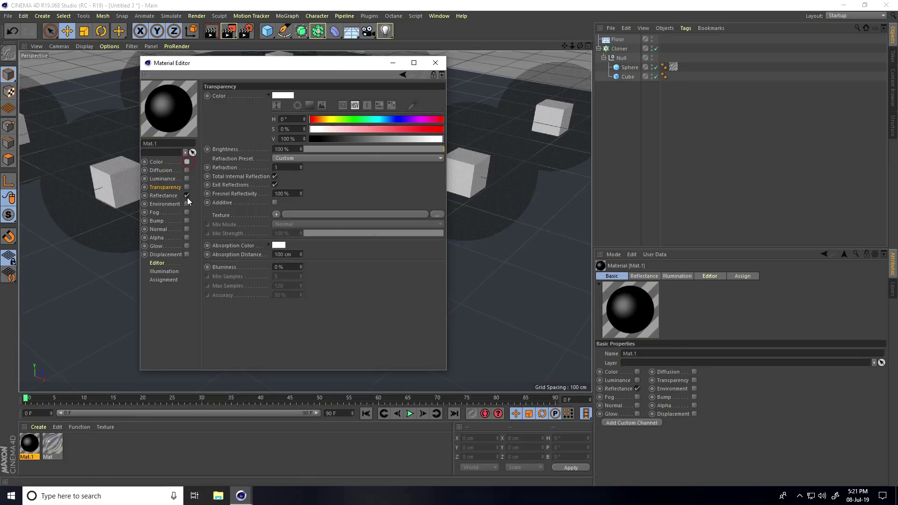
left_click(187, 196)
left_click(187, 178)
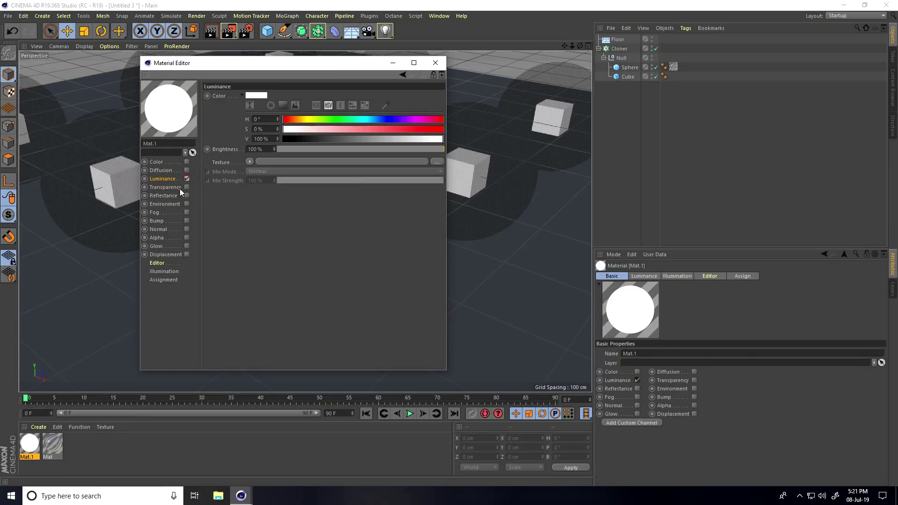
left_click_drag(286, 121, 330, 129)
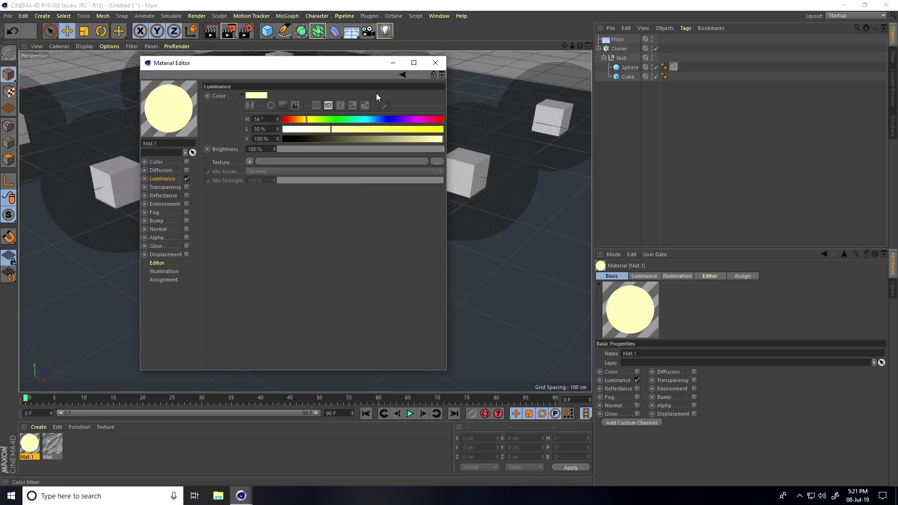
- Assign the glowing Mat.1 material to the Cube
left_click(435, 63)
left_click_drag(30, 454, 630, 82)
left_click_drag(278, 232, 252, 243, "alt")
left_click(229, 31)
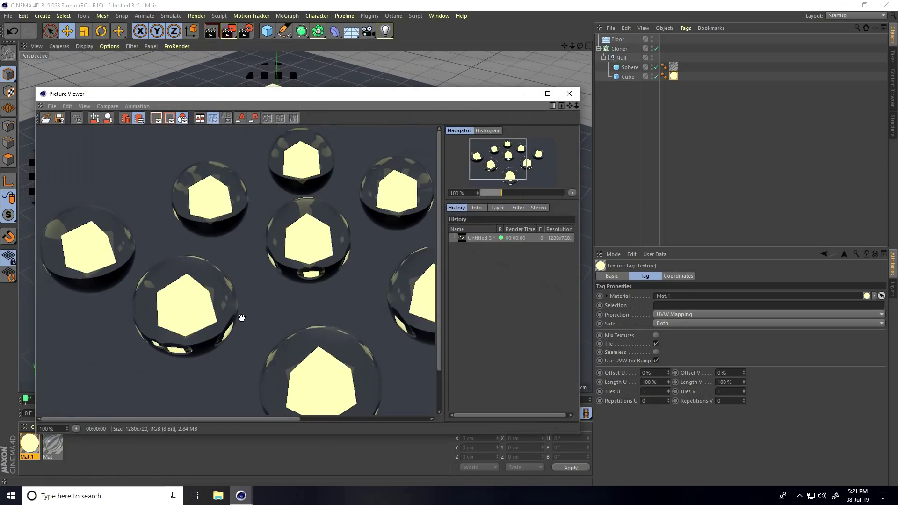
left_click(549, 94)
scroll(328, 201, "up", 1)
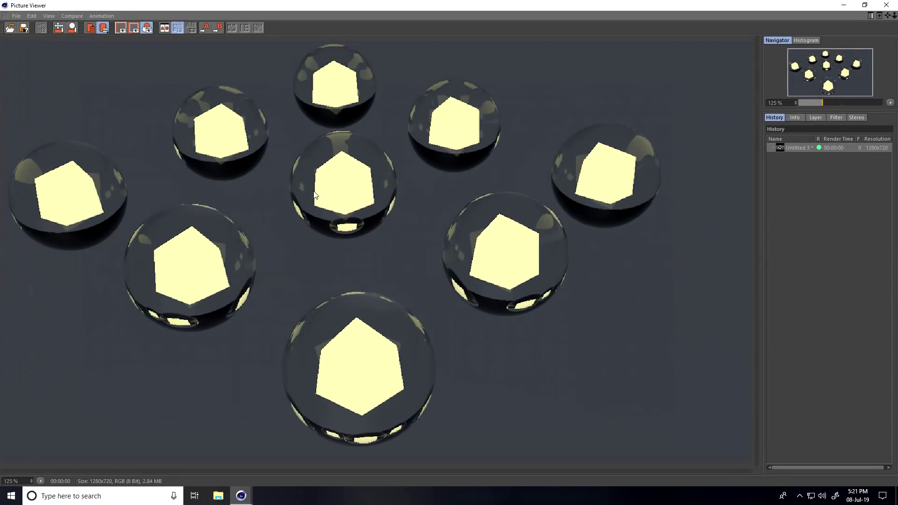
scroll(300, 194, "down", 1)
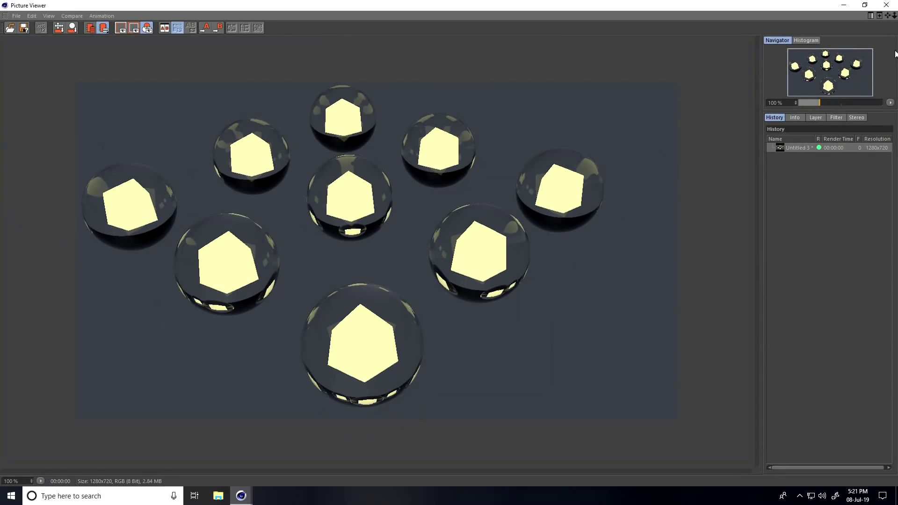
left_click(886, 5)
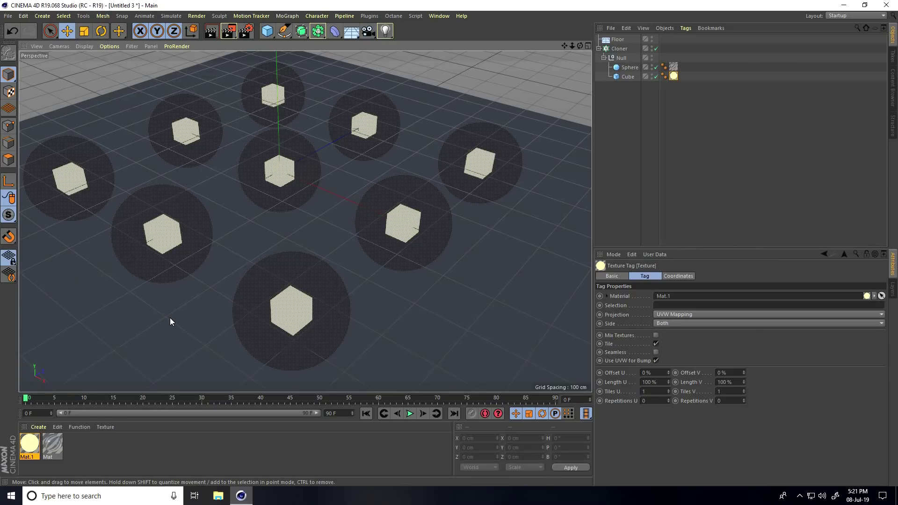
- Create material Mat.2 and set its luminance hue to 0°
left_click(38, 427)
left_click(50, 344)
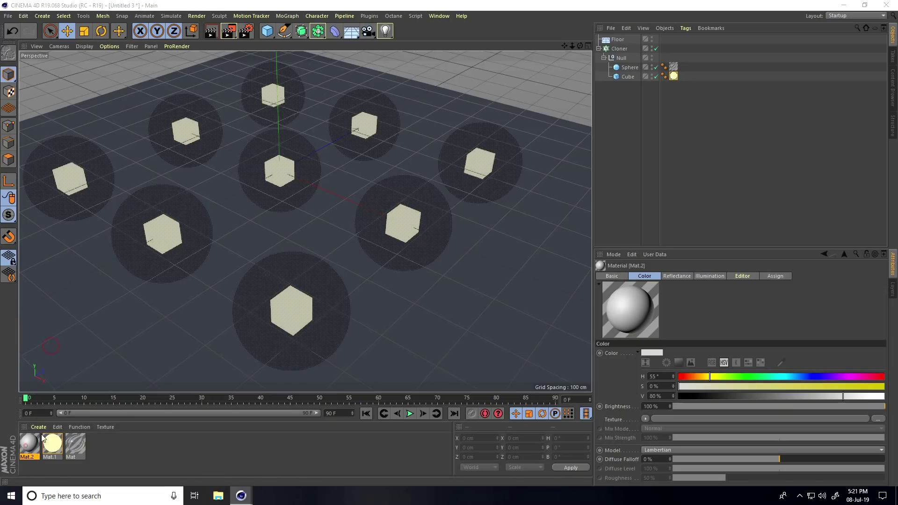
double_click(29, 445)
left_click(162, 179)
left_click_drag(300, 122, 278, 120)
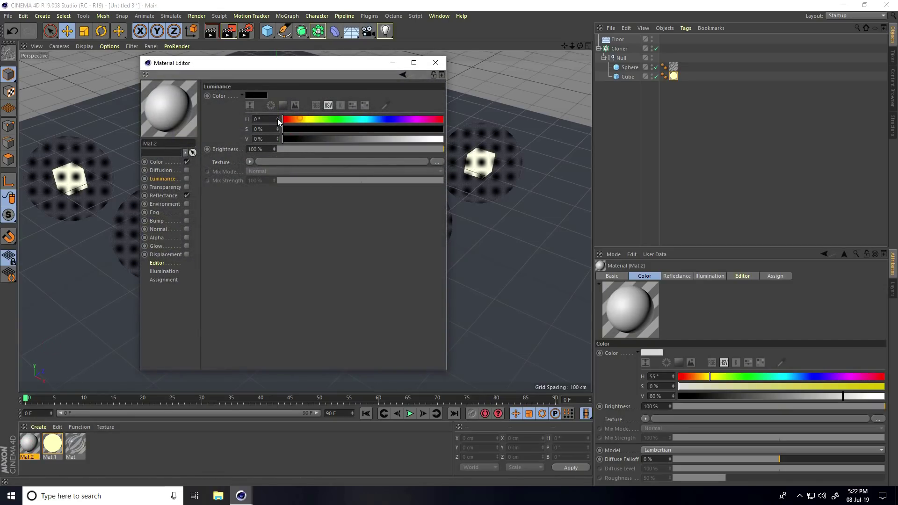
- Add a Reflection (Legacy) layer to Mat.2 at 30% brightness
left_click(162, 196)
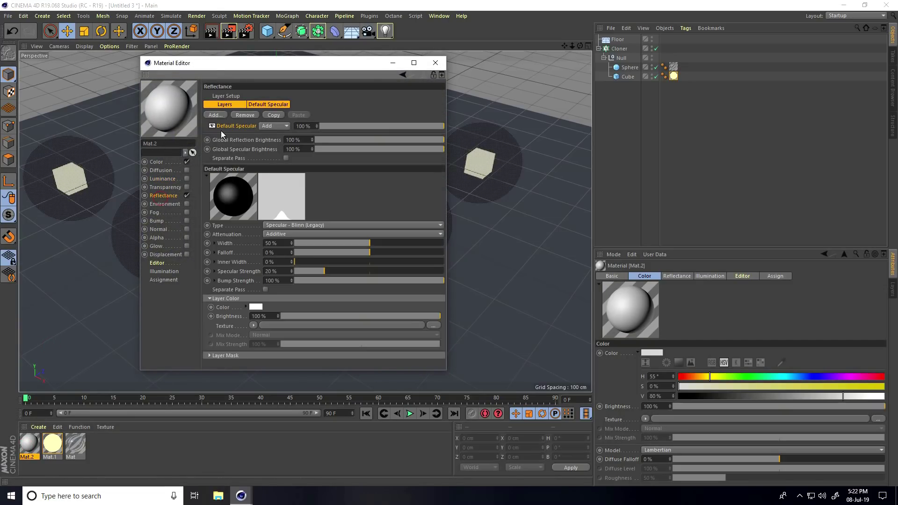
left_click(215, 115)
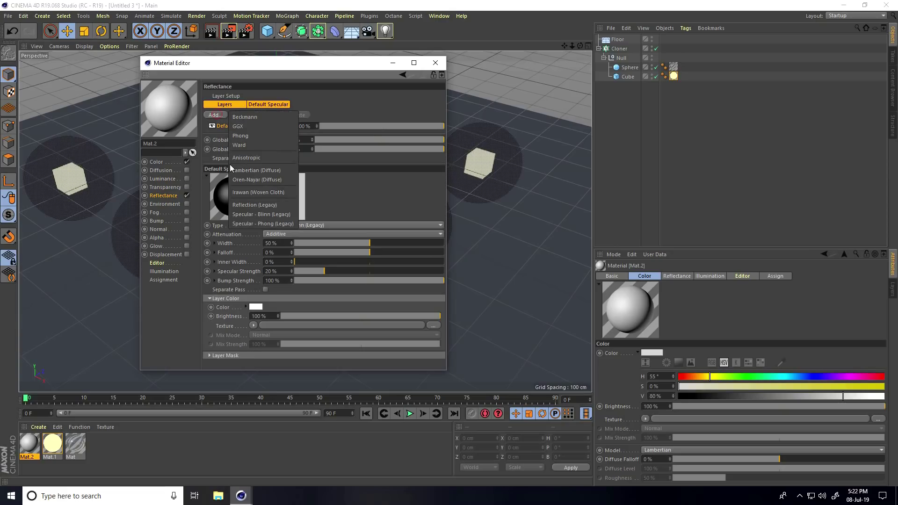
left_click(242, 205)
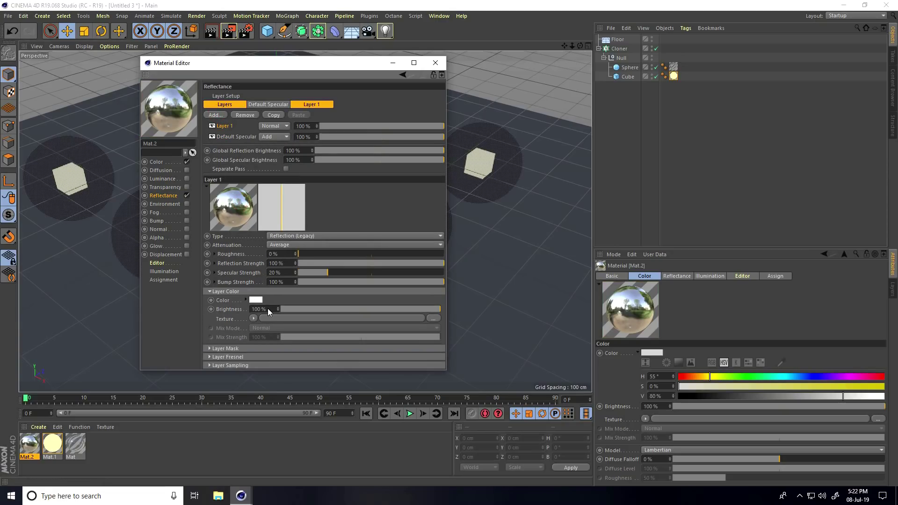
type("30")
key("Return")
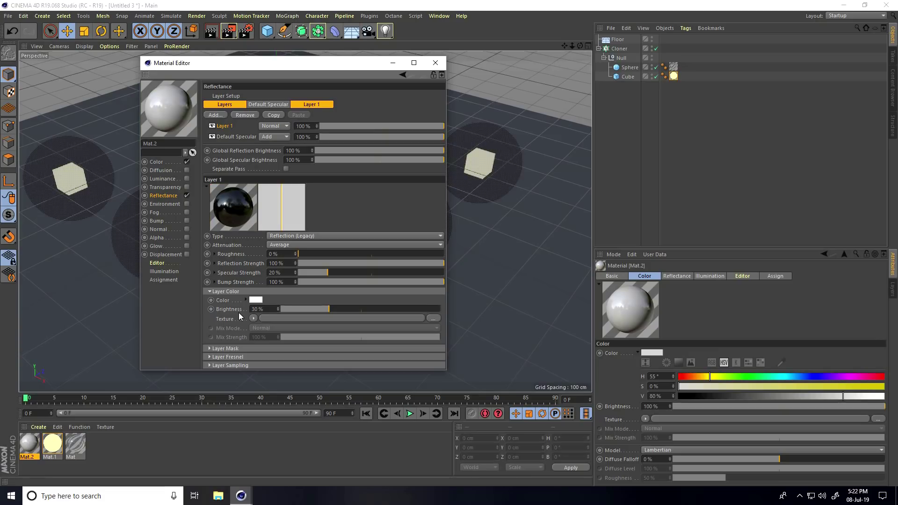
- Darken Mat.2's colour to black (V 0%) and assign it to the Floor
left_click(156, 162)
left_click_drag(299, 140, 266, 141)
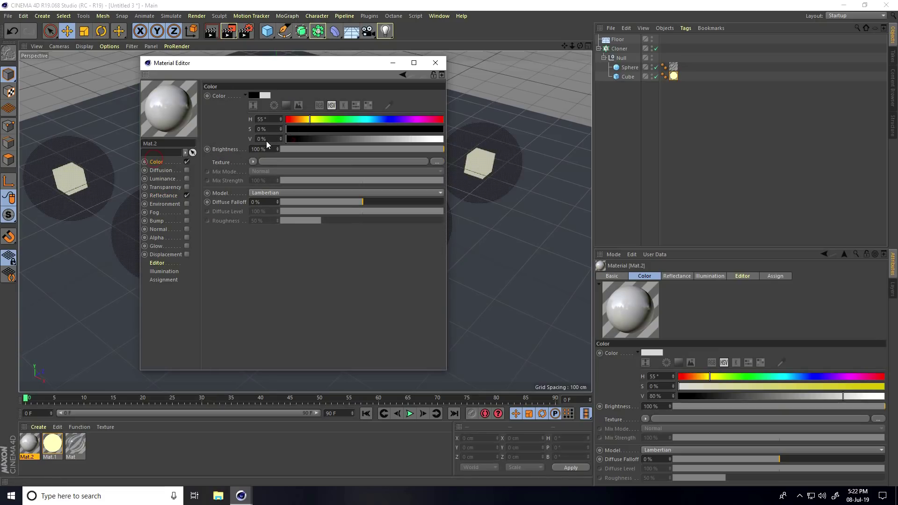
left_click(166, 195)
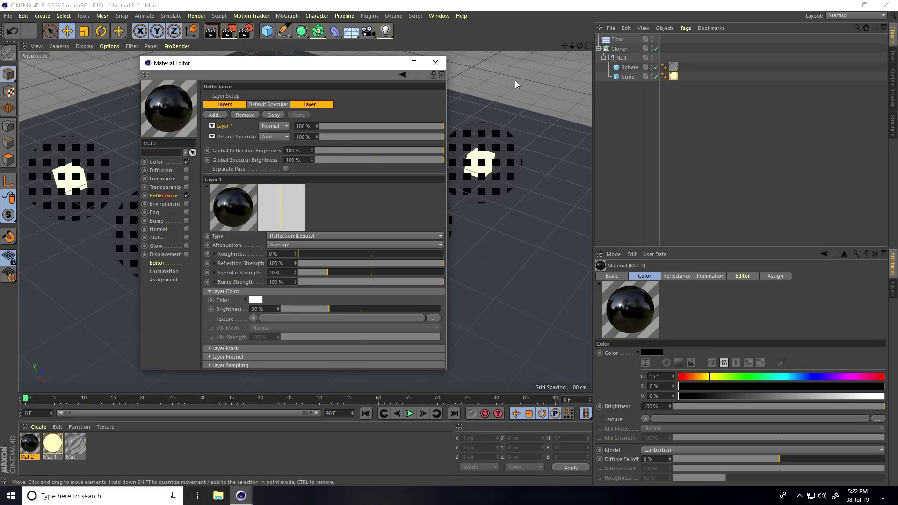
left_click(435, 63)
left_click_drag(30, 444, 248, 371)
mouse_move(279, 288)
left_mouse_down("alt")
mouse_move(229, 274)
mouse_move(254, 262)
mouse_move(252, 282)
mouse_move(254, 271)
left_mouse_up("alt")
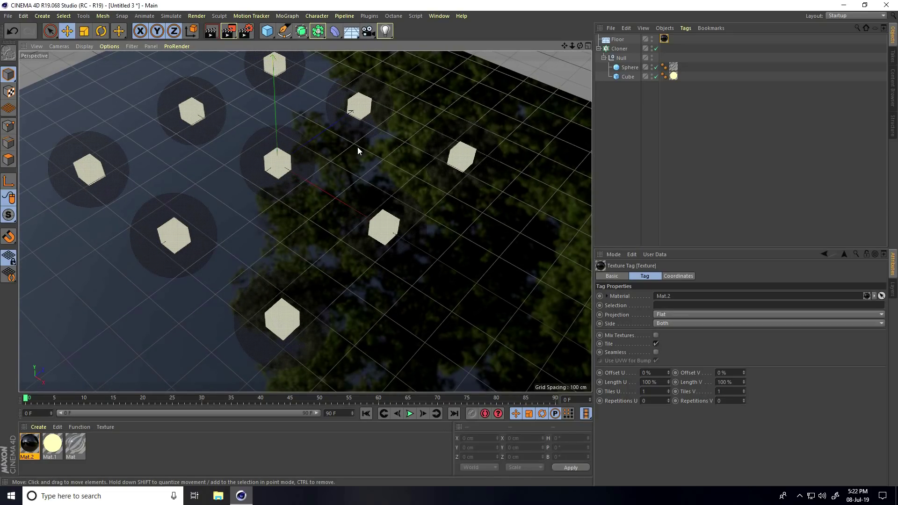
- Add a Sky and create Mat.3 with Color and Reflectance off and Luminance on
left_click(350, 35)
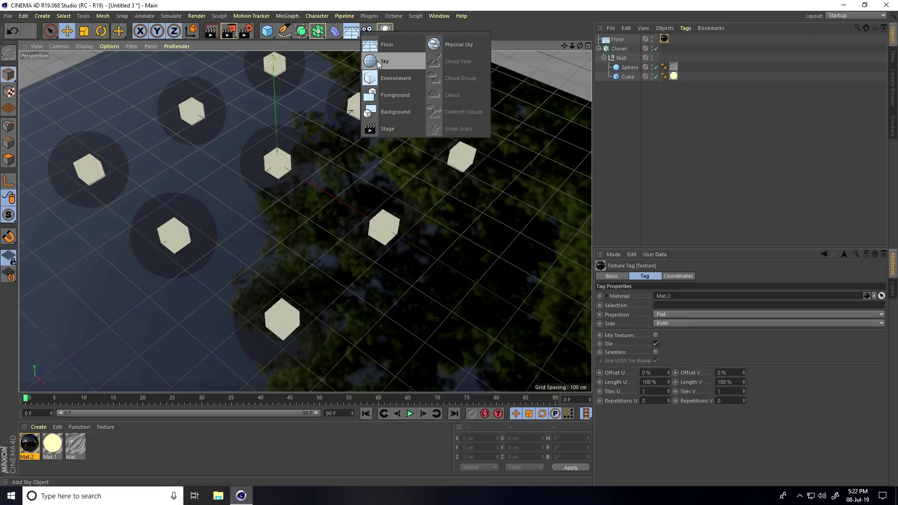
left_click(392, 61)
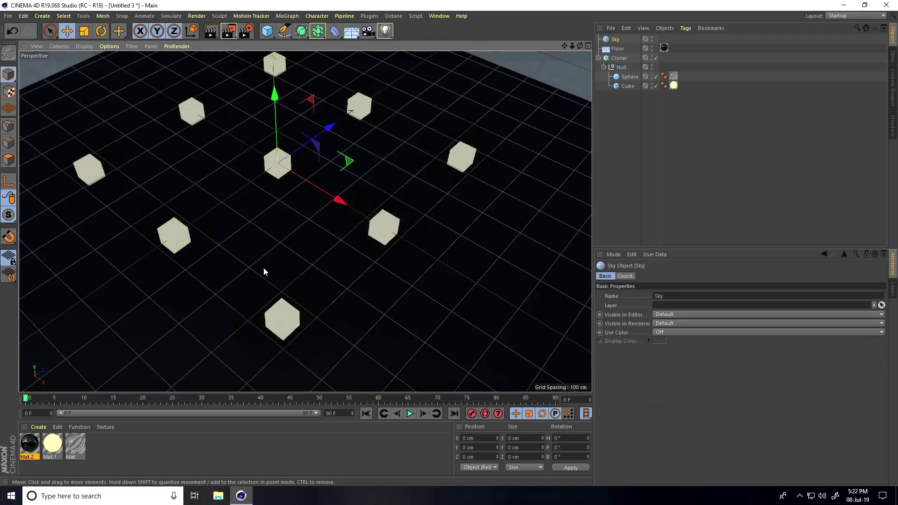
left_click(37, 427)
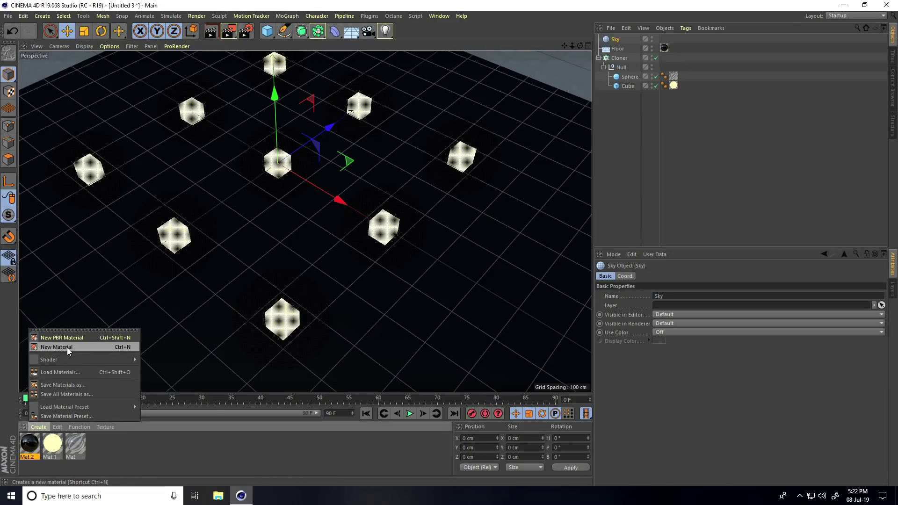
left_click(66, 347)
double_click(30, 440)
left_click(187, 161)
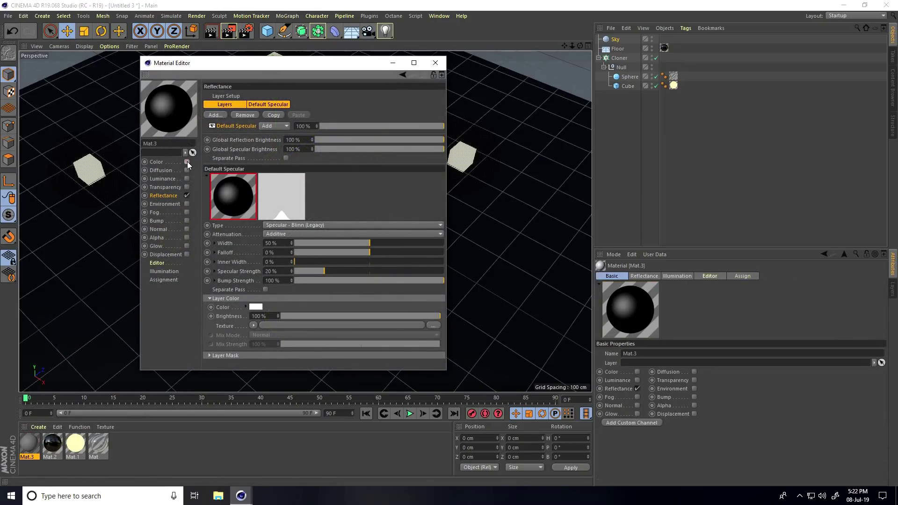
left_click(187, 195)
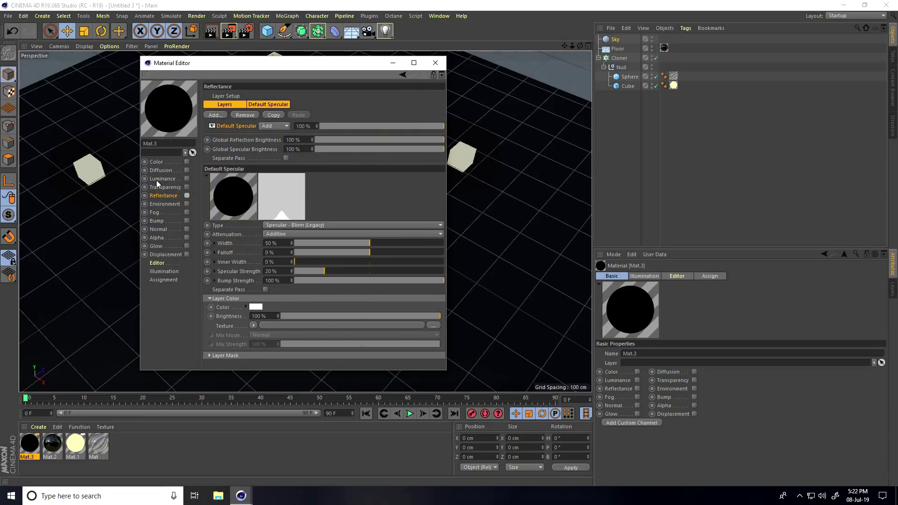
left_click(187, 179)
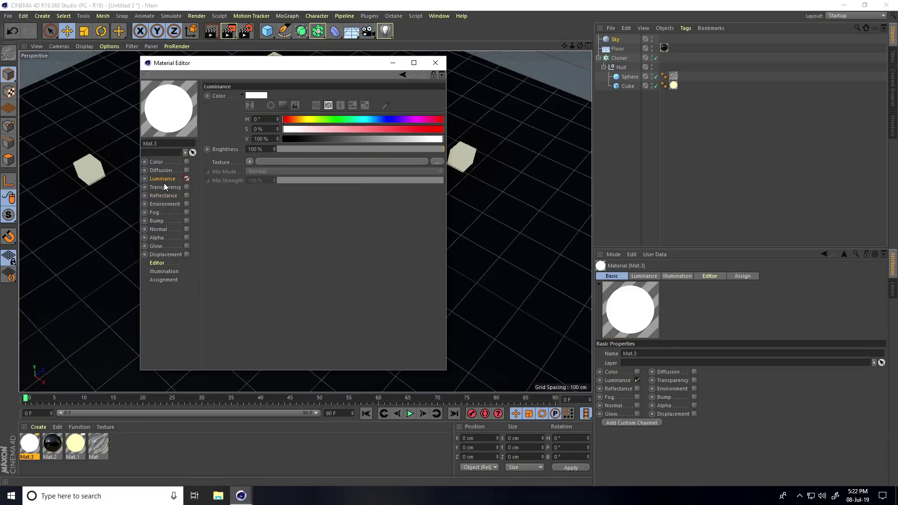
- Load Hdri Images.hdr into Mat.3's luminance texture without copying it, then apply Mat.3 to the Sky
left_click(436, 164)
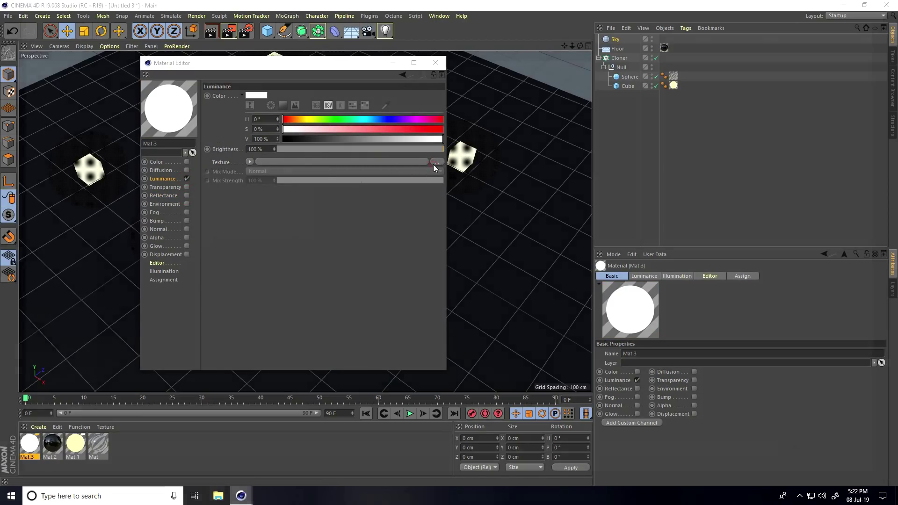
left_click(110, 75)
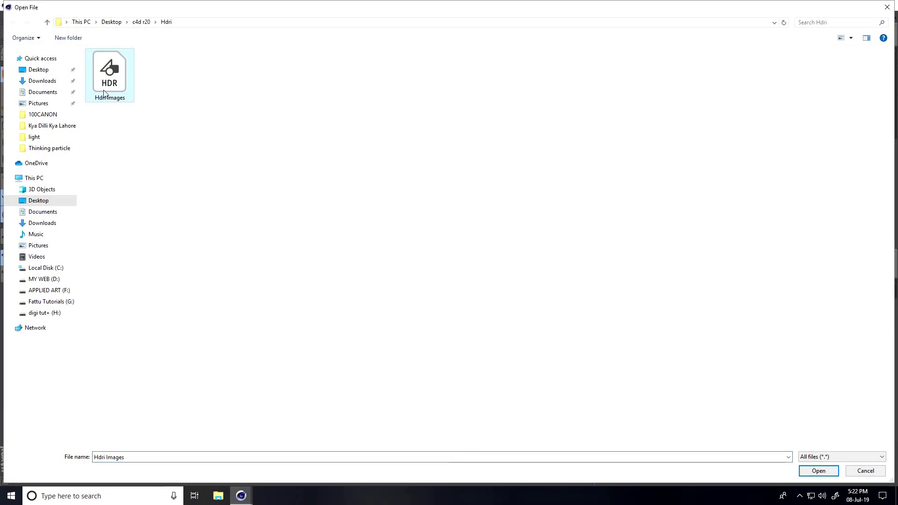
left_click(818, 470)
left_click(498, 281)
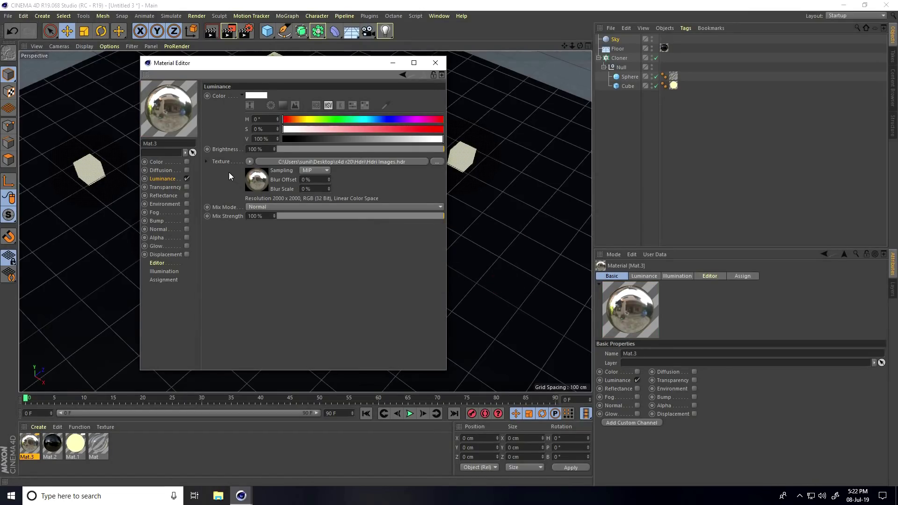
left_click(435, 63)
left_click_drag(30, 444, 616, 41)
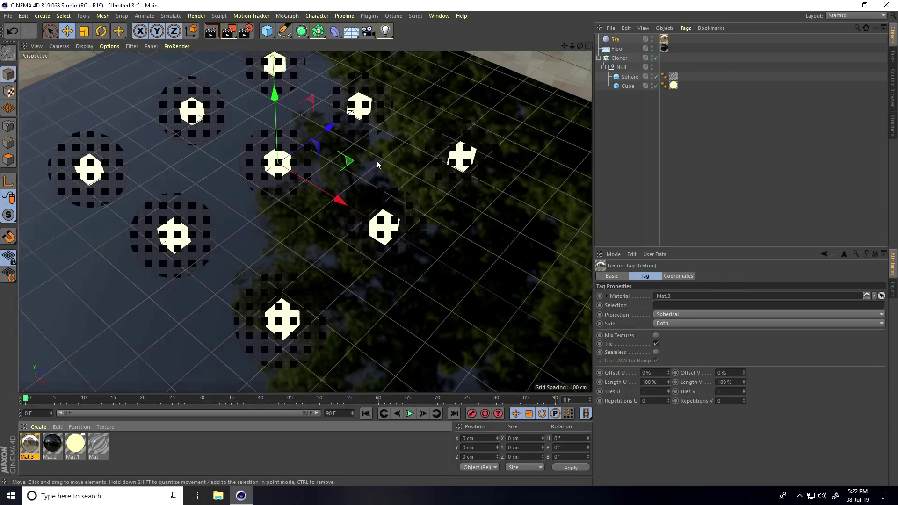
- Undo the accidental Floor move
left_click(278, 253)
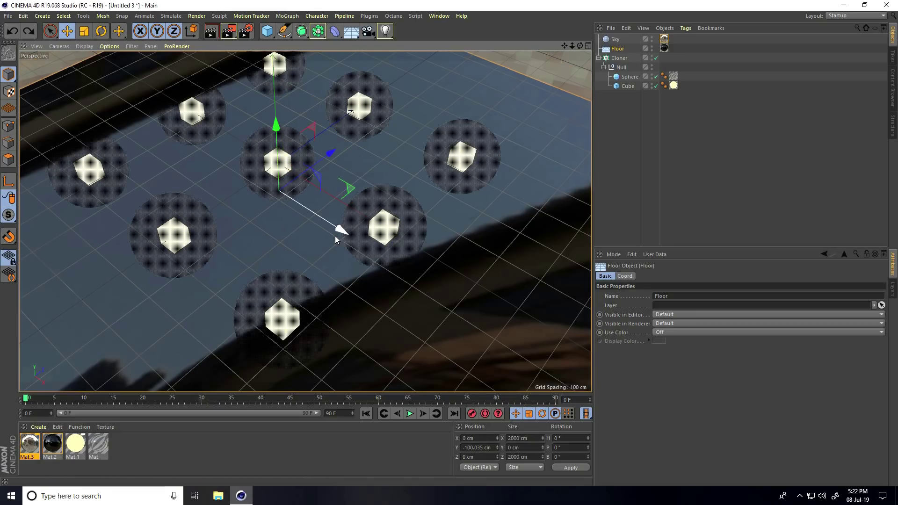
key("ctrl+z")
right_click_drag(330, 198, 305, 216, "alt")
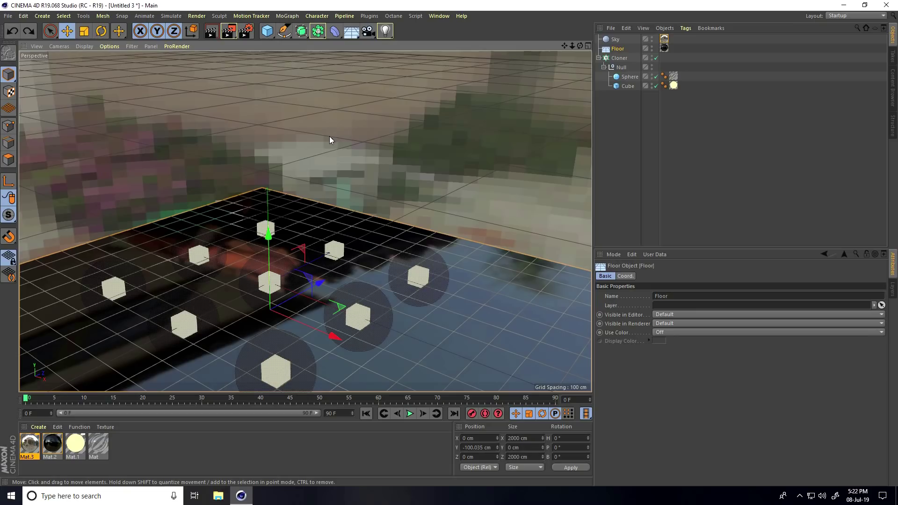
- Add a Compositing tag to the Sky with Seen by Camera turned off
left_click(615, 40)
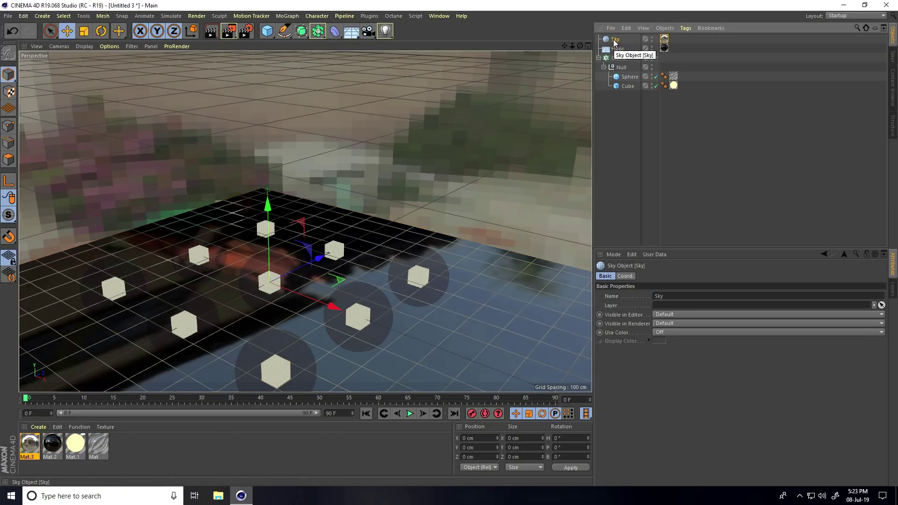
right_click(614, 41)
mouse_move(641, 45)
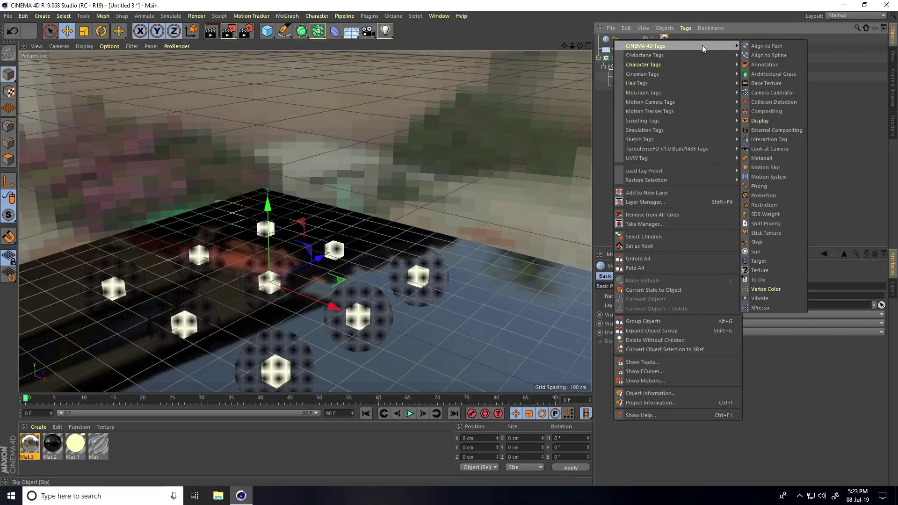
left_click(761, 112)
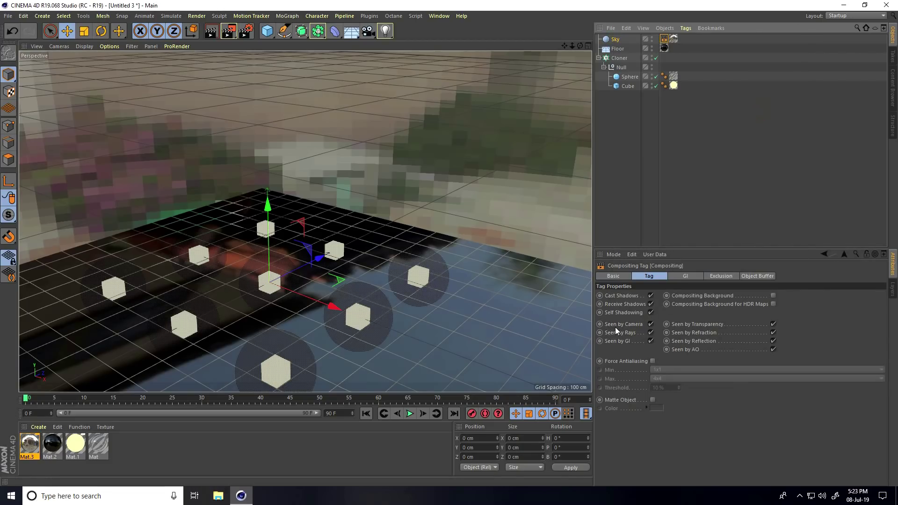
left_click(649, 324)
- Render the cubes to the Picture Viewer, then bring up the Render Settings
left_click_drag(269, 355, 276, 193, "alt")
mouse_move(277, 193)
right_mouse_down("alt")
mouse_move(245, 238)
mouse_move(283, 222)
mouse_move(275, 195)
mouse_move(272, 209)
right_mouse_up("alt")
scroll(268, 210, "down", 5)
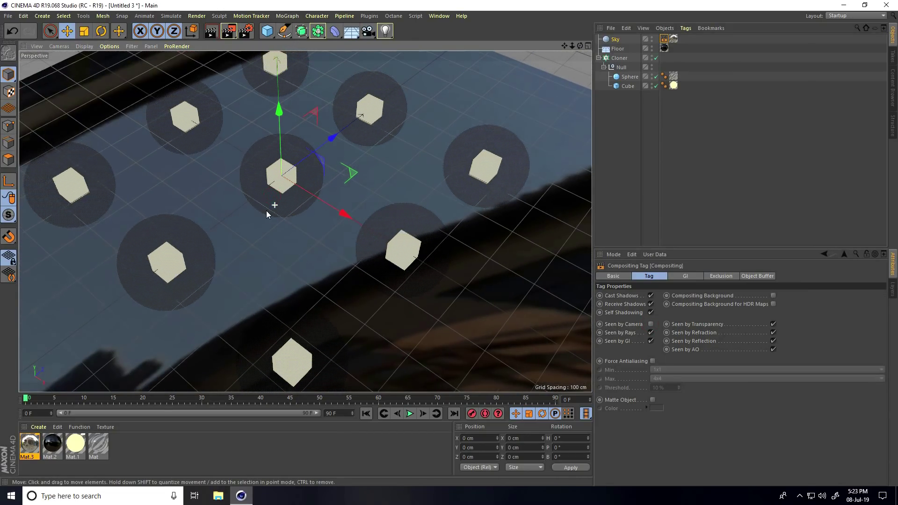
left_click(229, 30)
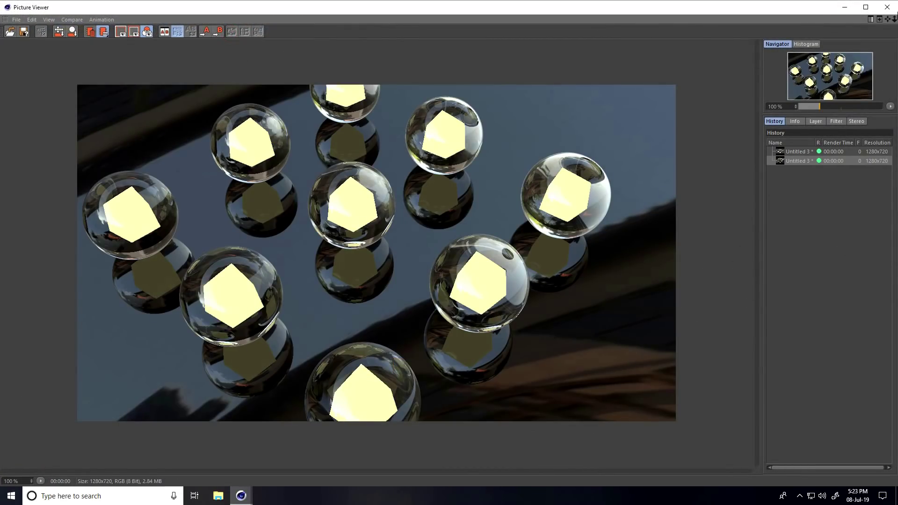
left_click(887, 8)
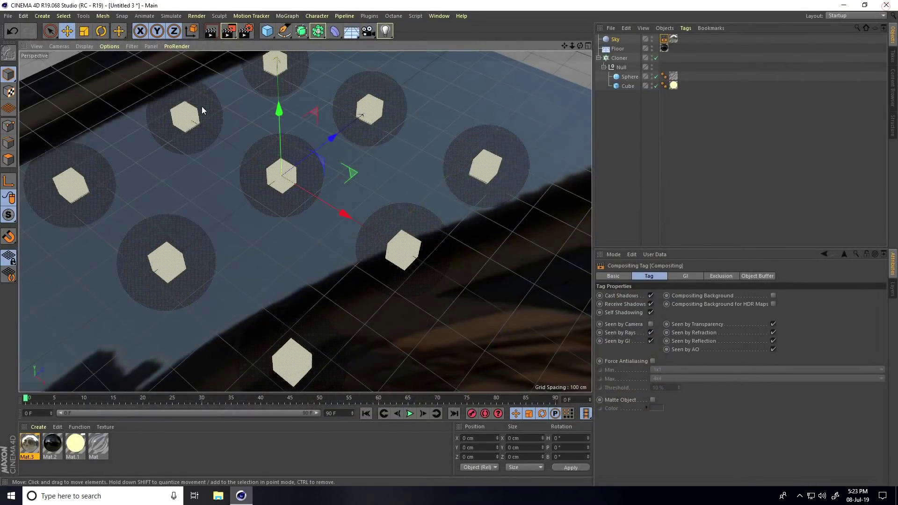
left_click(246, 32)
- Add Global Illumination and Ambient Occlusion effects to the render settings
left_click(72, 171)
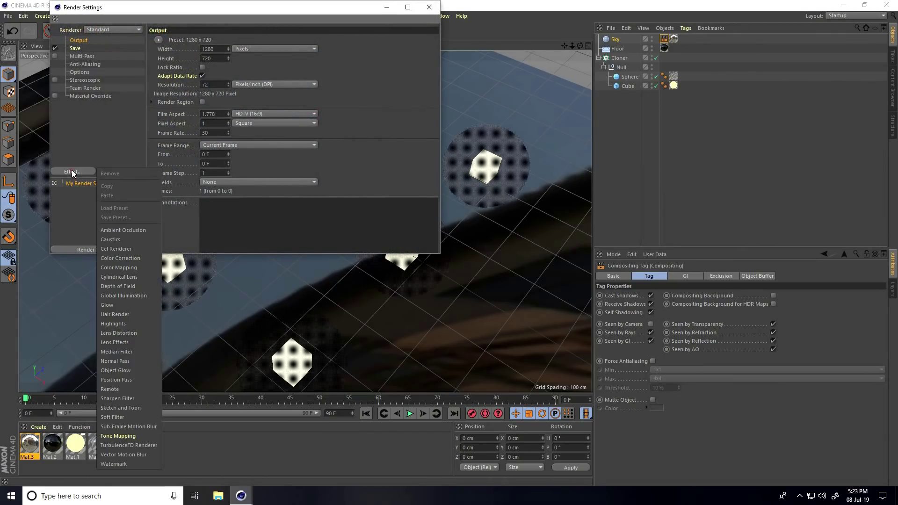
left_click(117, 296)
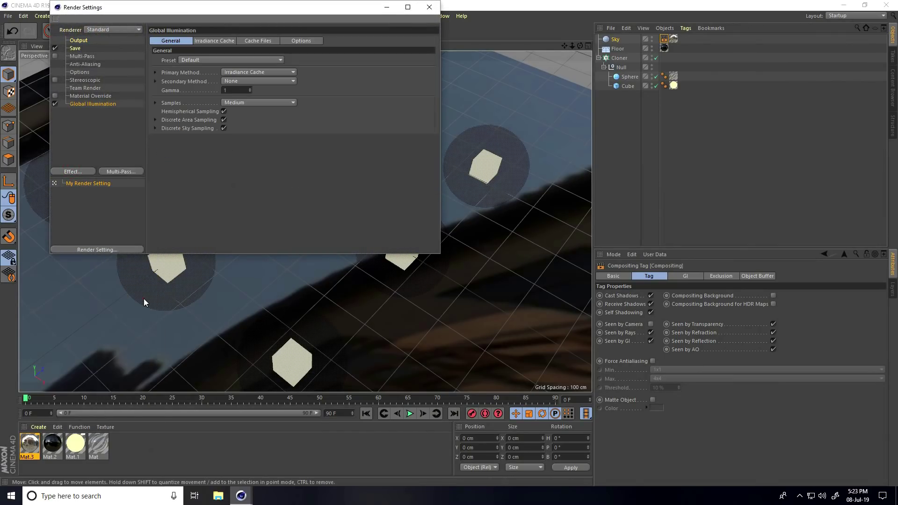
left_click(77, 169)
left_click(129, 231)
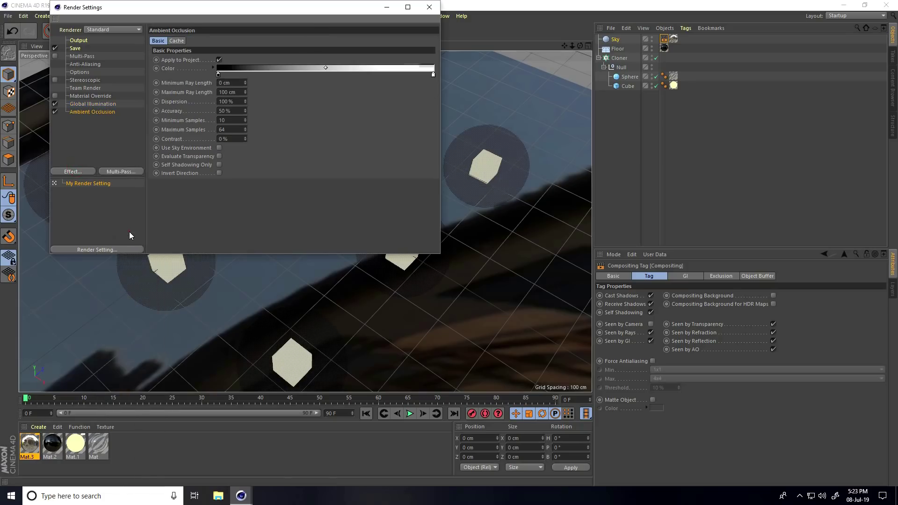
- Set anti-aliasing to Best and close the render settings
left_click(88, 64)
left_click(269, 40)
left_click(252, 70)
left_click(429, 7)
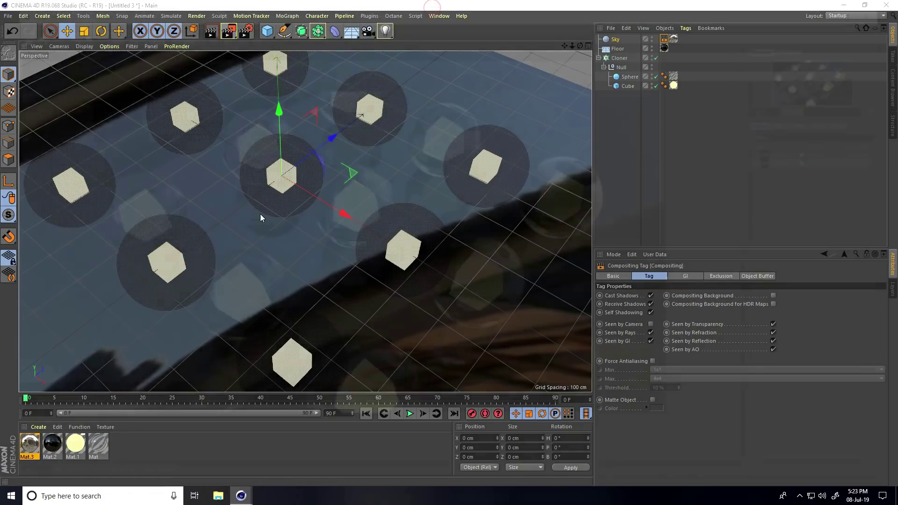
key("shift+r")
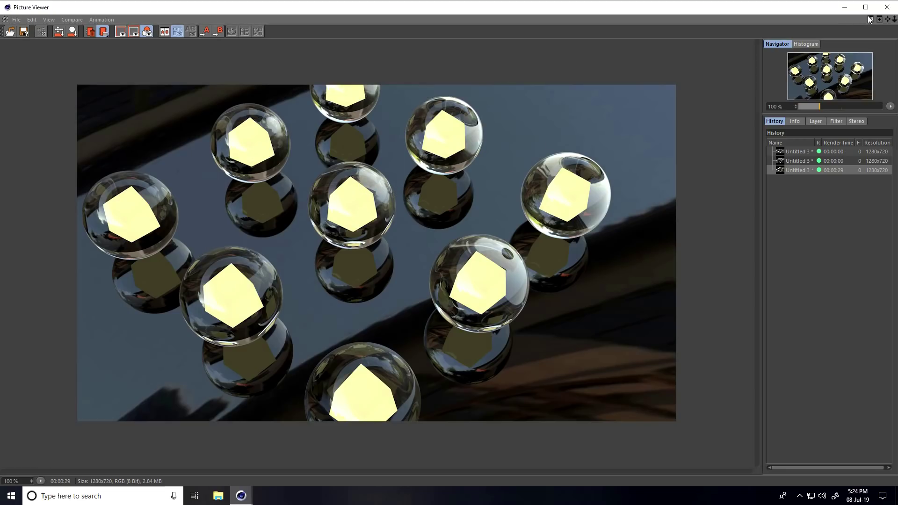
left_click(887, 7)
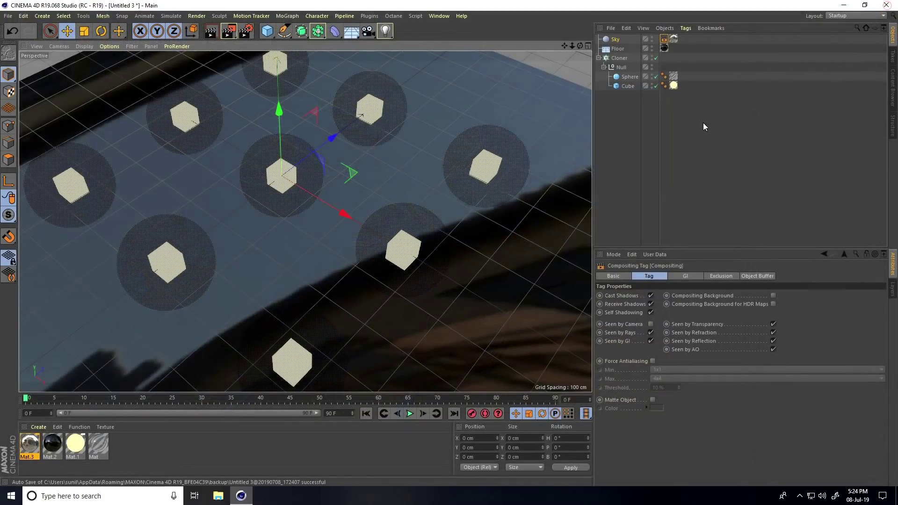
- Give the Sphere a Compositing tag with Seen by Refraction turned off
left_click(627, 77)
right_click(627, 79)
mouse_move(643, 82)
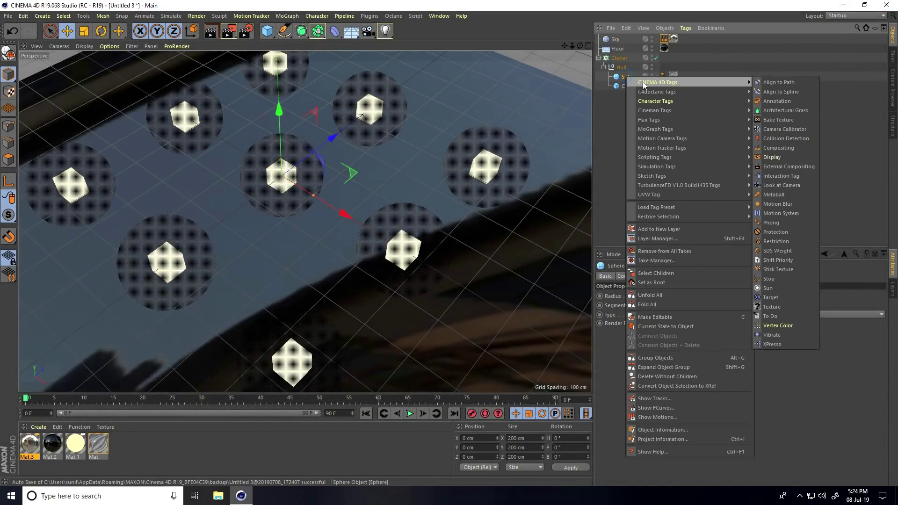
left_click(787, 147)
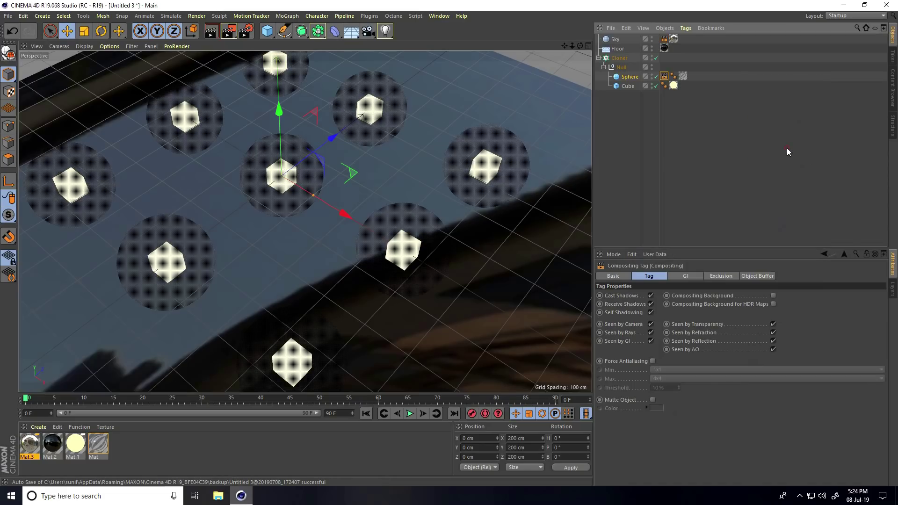
left_click(773, 332)
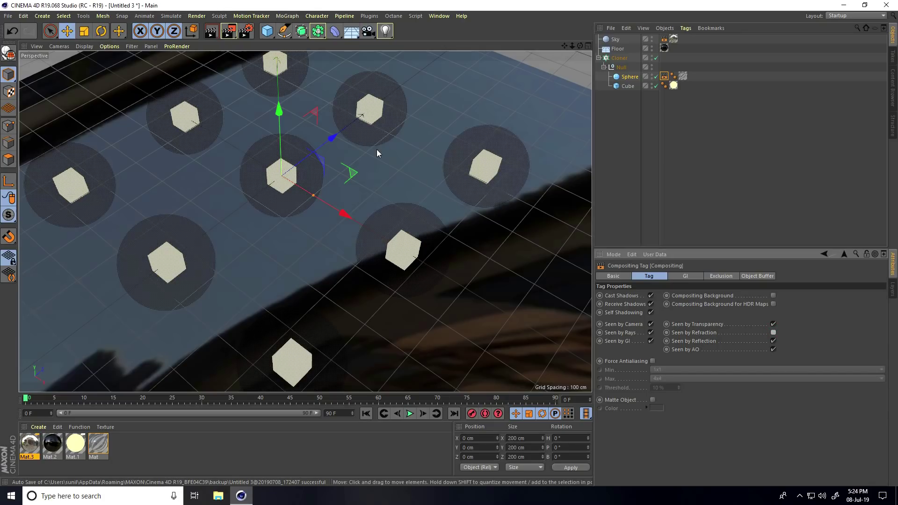
- Render the scene, compare the earlier 29-second render with the new 10-second one, and close the viewer
left_click(227, 32)
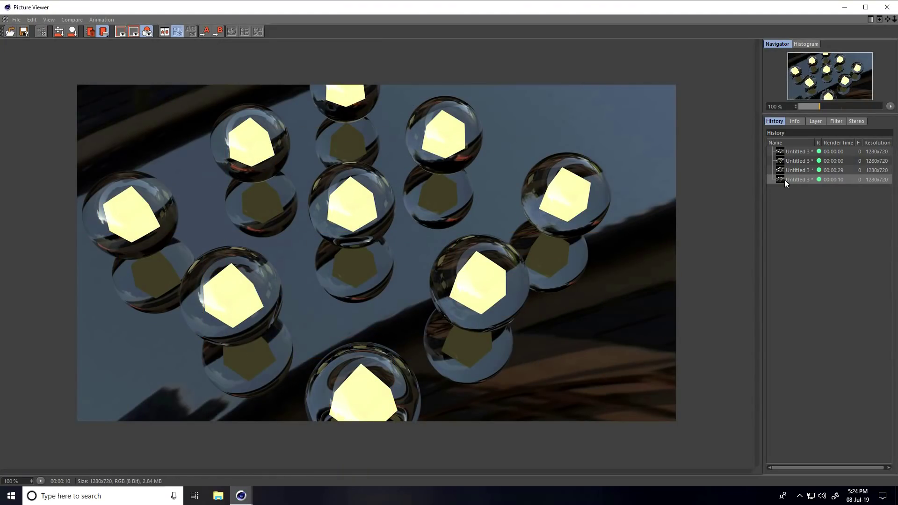
key("Up")
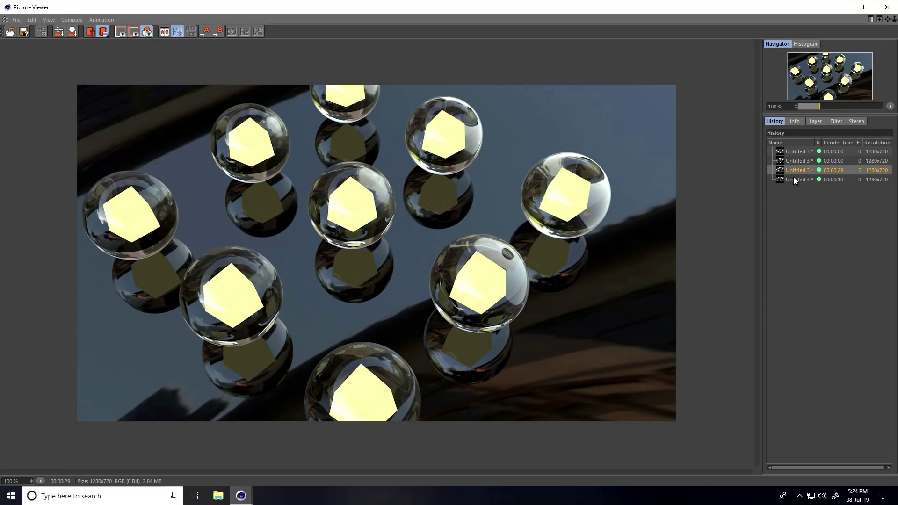
left_click(794, 178)
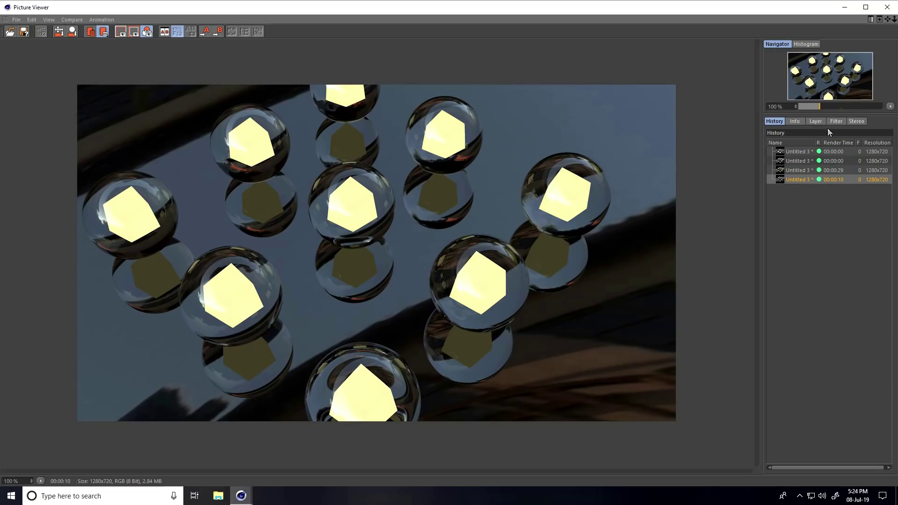
left_click(888, 7)
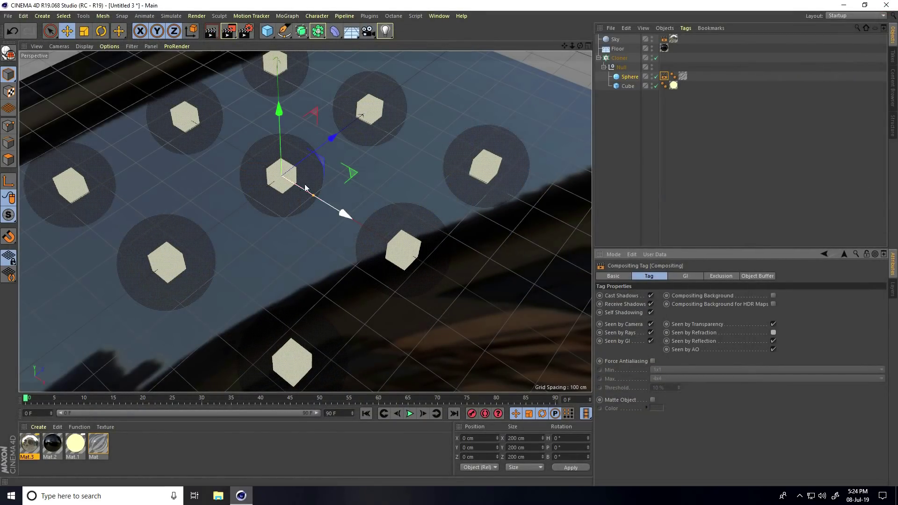
- Enable Glow on Mat.1 with radius 1 and render a test image
double_click(79, 455)
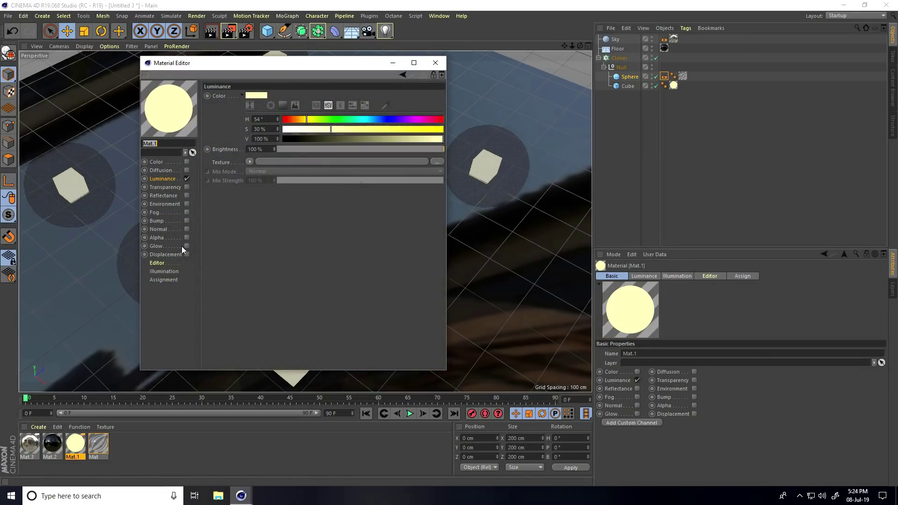
left_click(186, 246)
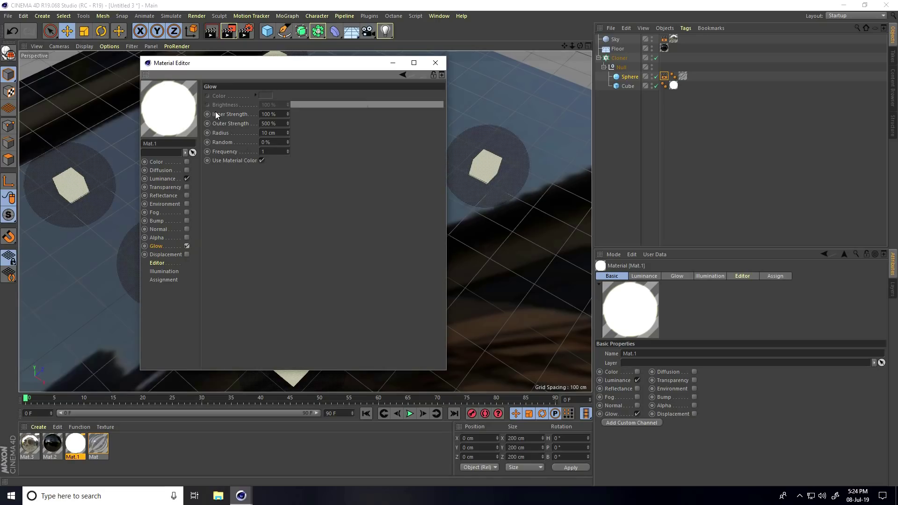
left_click(269, 113)
key("Tab")
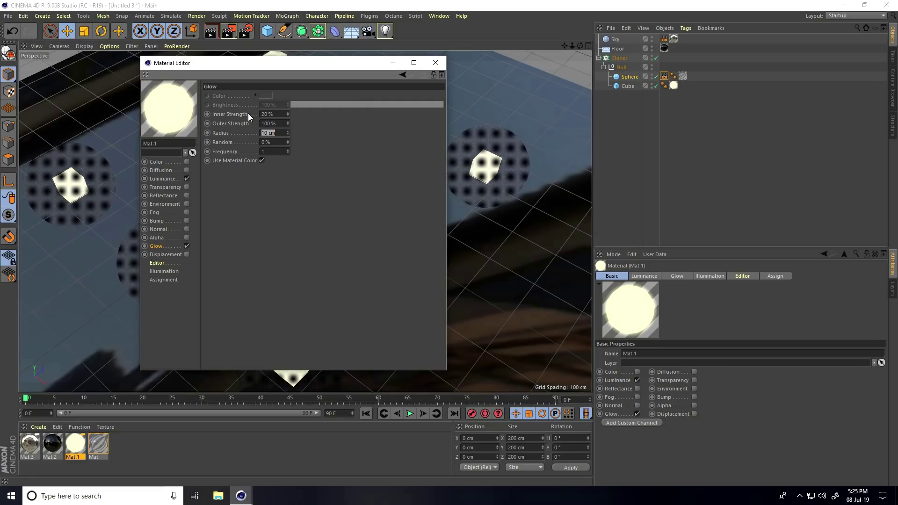
type("1")
left_click(435, 63)
left_click(229, 31)
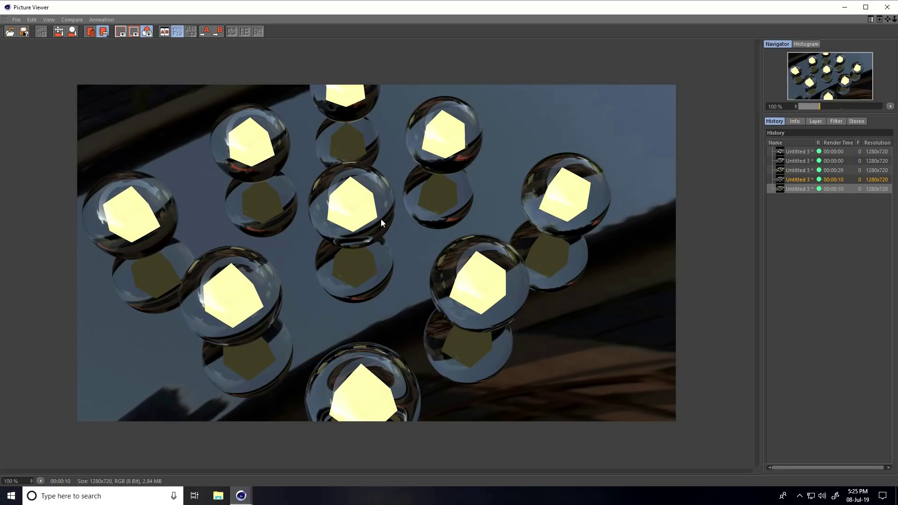
left_click(887, 7)
- Switch Mat.1's Glow channel back off and close the material editor
double_click(73, 443)
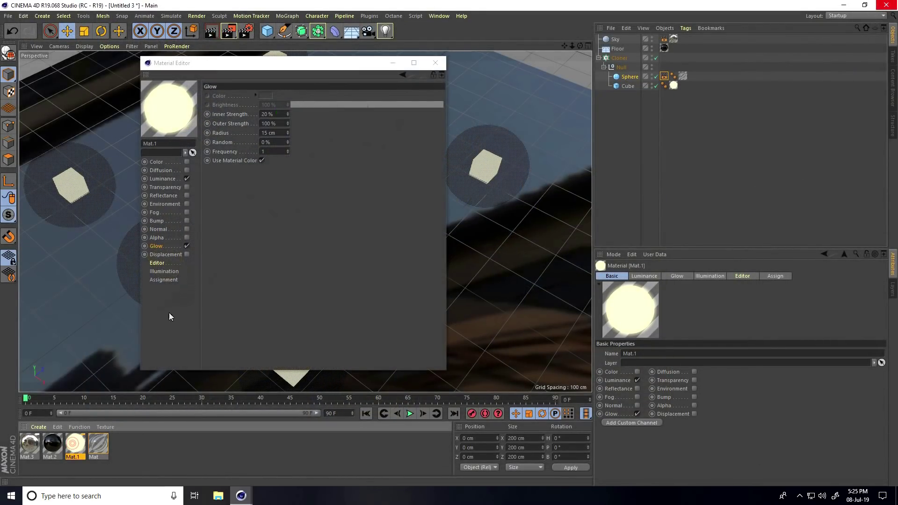
left_click(185, 245)
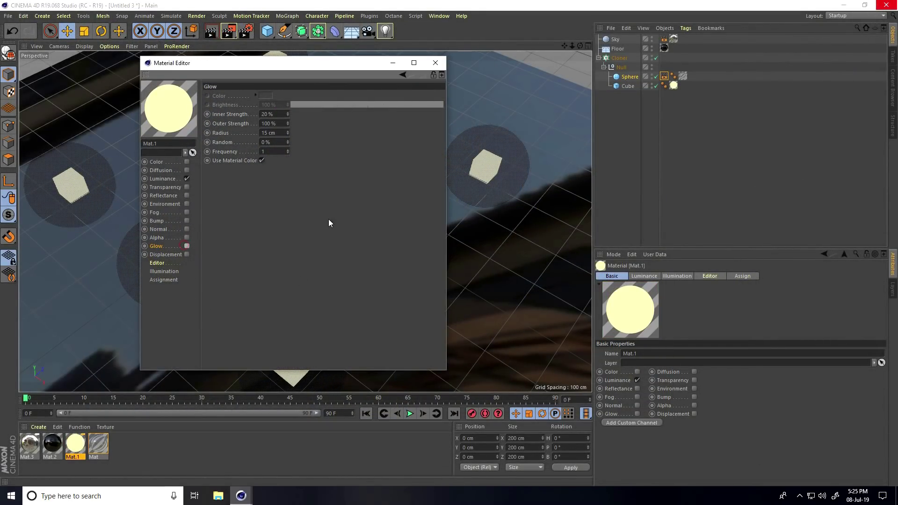
left_click(434, 62)
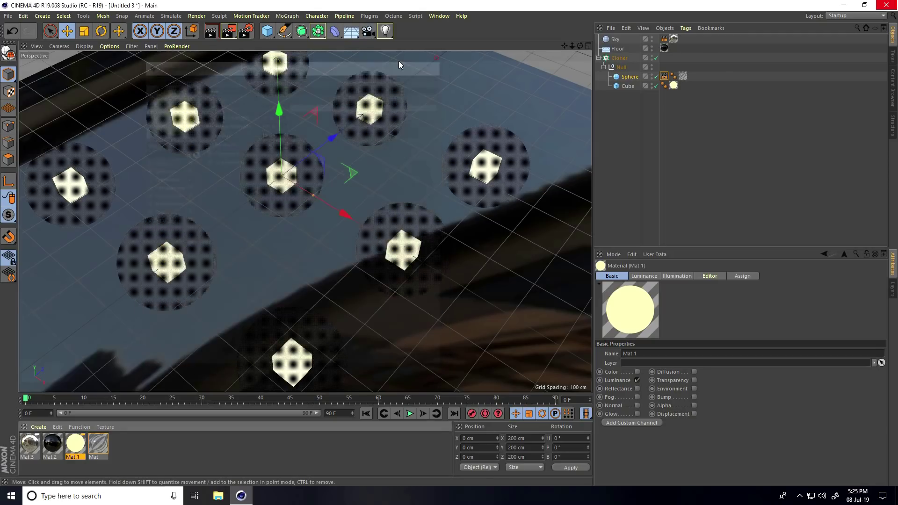
- Disable Object Glow and add a Glow post effect in the render settings
left_click(244, 31)
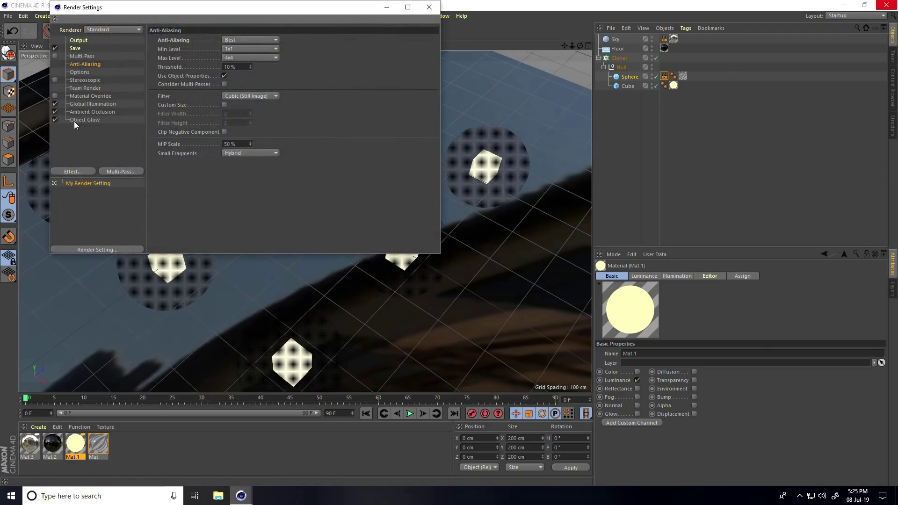
left_click(55, 120)
left_click(80, 171)
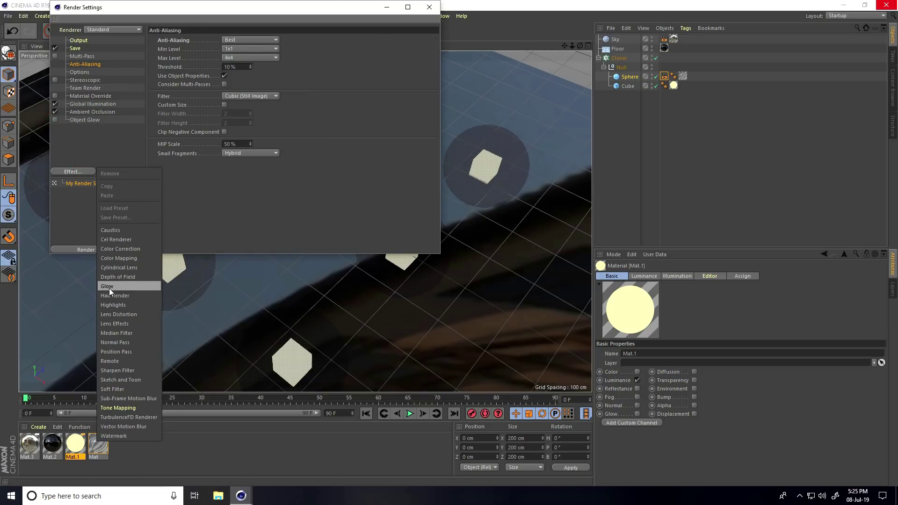
left_click(127, 287)
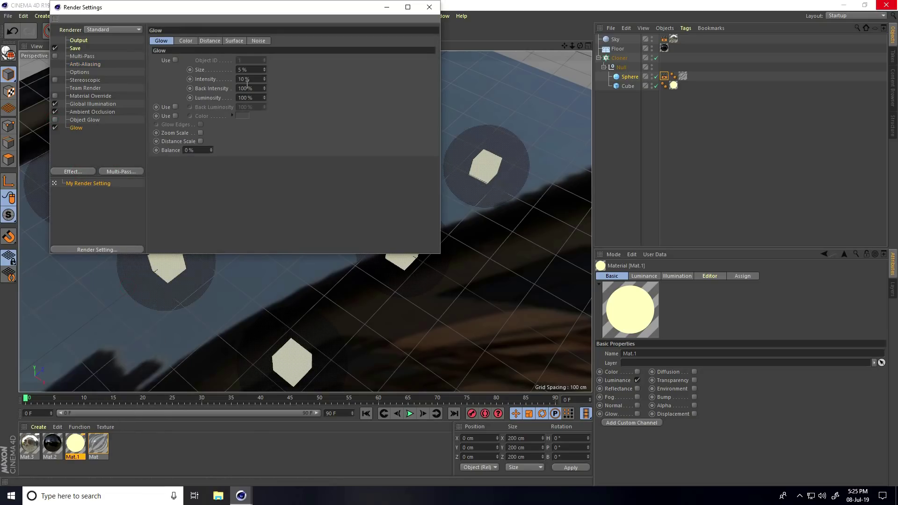
- Set Glow Size and Intensity to 15 % and Back Intensity and Luminosity to 70 %
left_click(248, 69)
type("15")
key("Tab")
type("15")
key("Tab")
type("70")
key("Tab")
type("70")
key("Return")
left_click(430, 7)
- Render the glowing cubes and raise the Picture Viewer filter contrast to 20 %
left_click(228, 31)
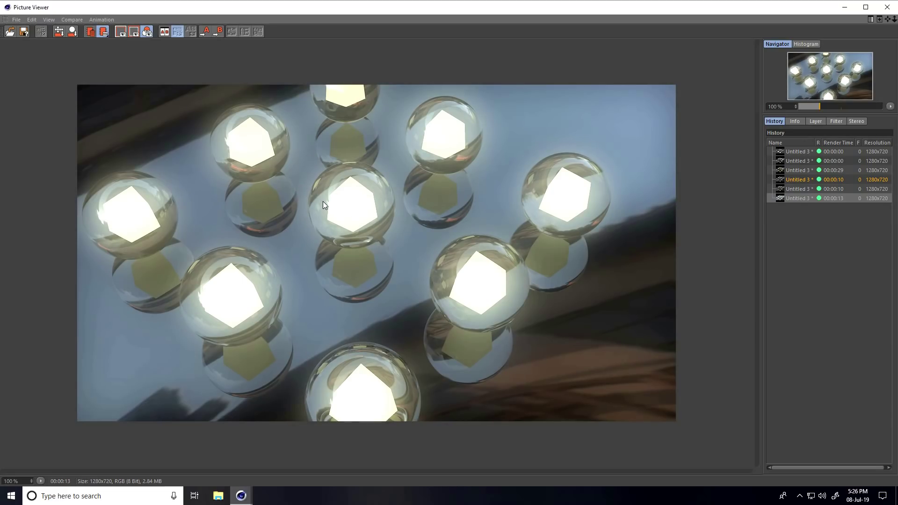
left_click(837, 122)
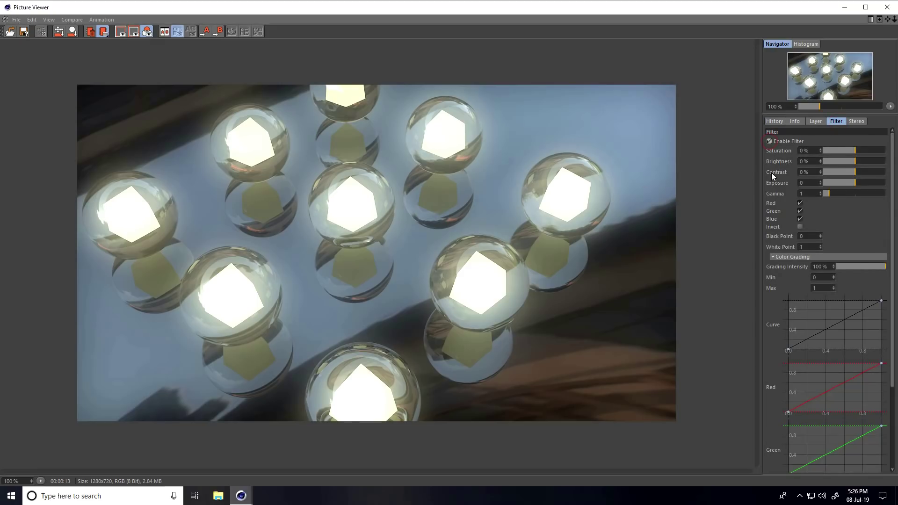
left_click(809, 172)
type("20")
key("Return")
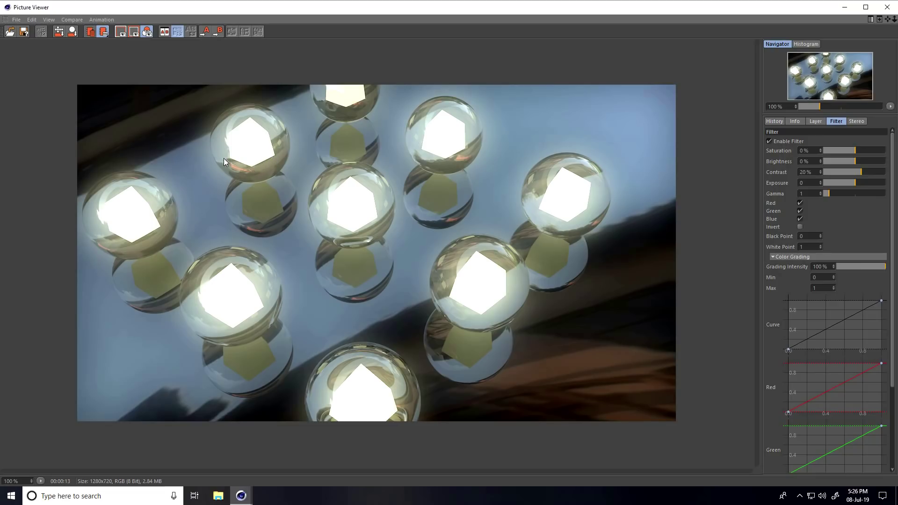
left_click(887, 7)
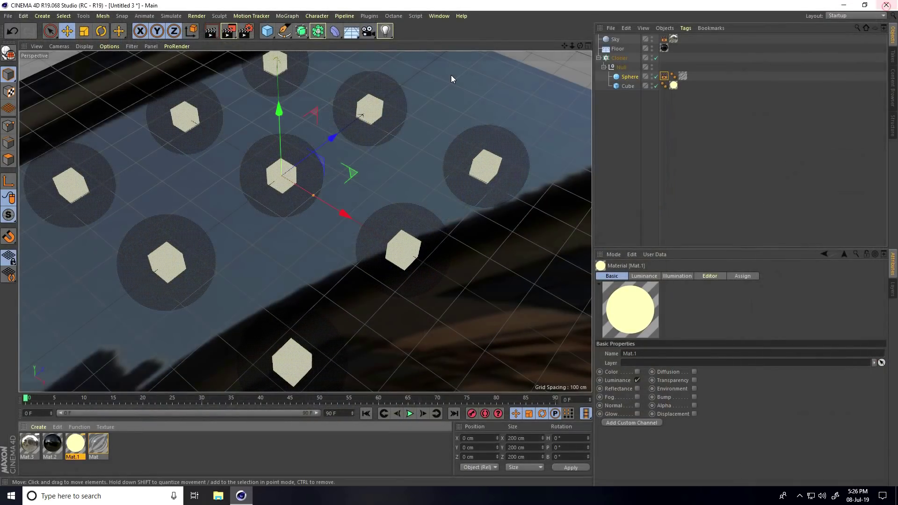
- Change Glow Size and Intensity to 10 % and Back Intensity and Luminosity to 75 %
left_click(245, 32)
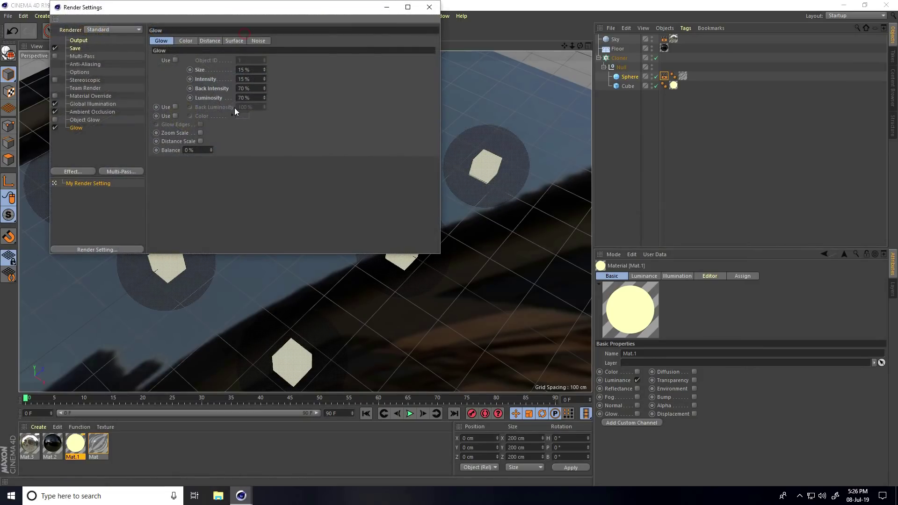
left_click(253, 70)
type("10")
key("Tab")
type("10")
key("Return")
type("75")
key("Tab")
type("75")
key("Return")
left_click(428, 7)
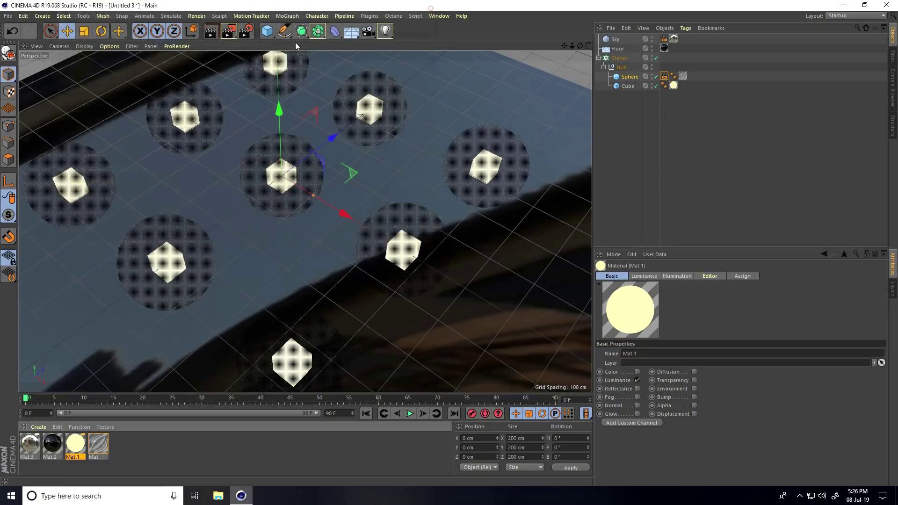
- Render again and flip between the new and previous renders in History to compare them
left_click(227, 32)
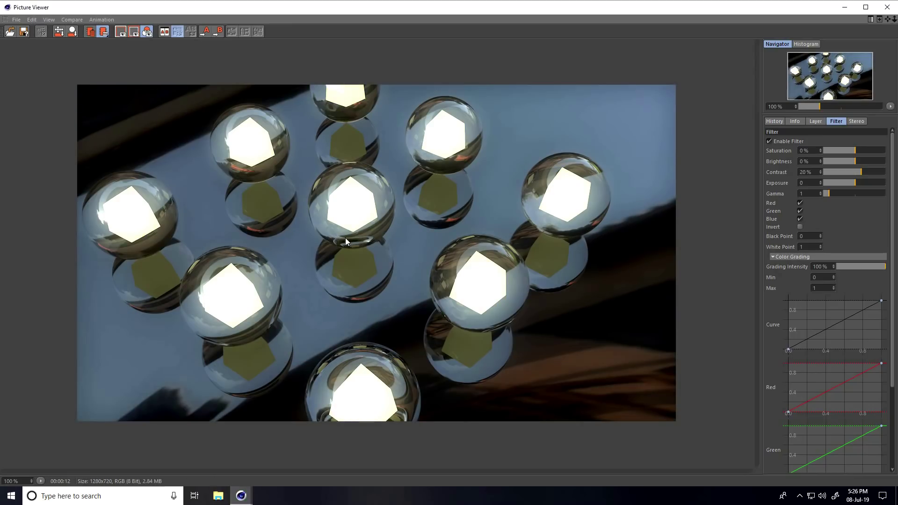
left_click(776, 121)
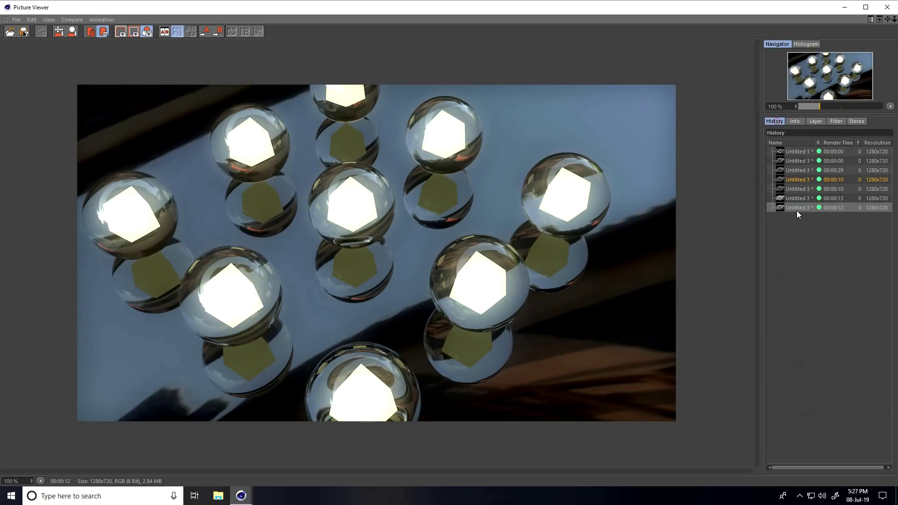
key("Up")
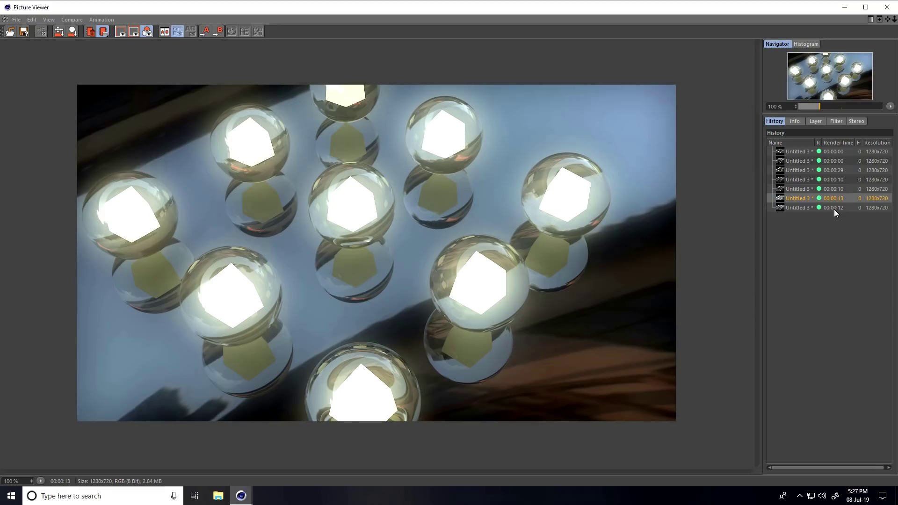
key("Down")
key("Up")
key("Down")
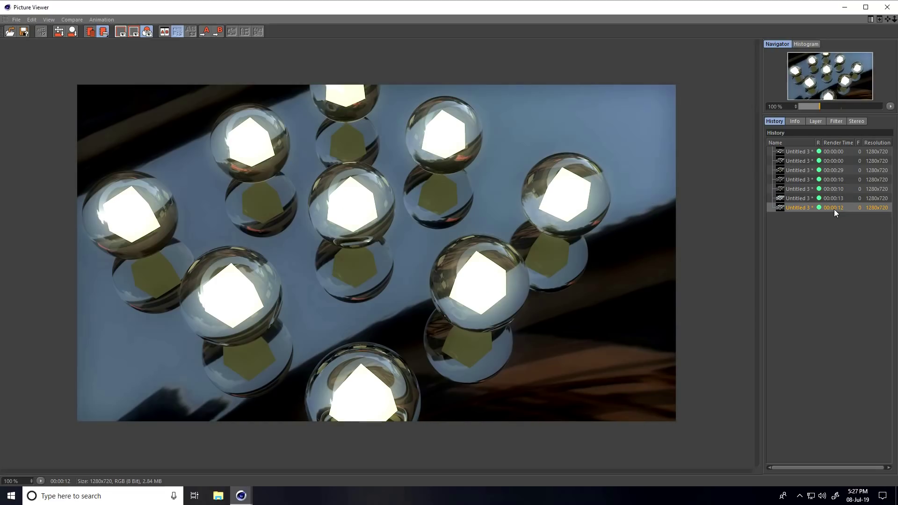
key("Up")
key("Down")
key("Up")
key("Down")
key("Up")
key("Down")
key("Up")
key("Down")
key("Up")
key("Down")
key("Up")
key("Down")
key("Up")
key("Down")
key("Up")
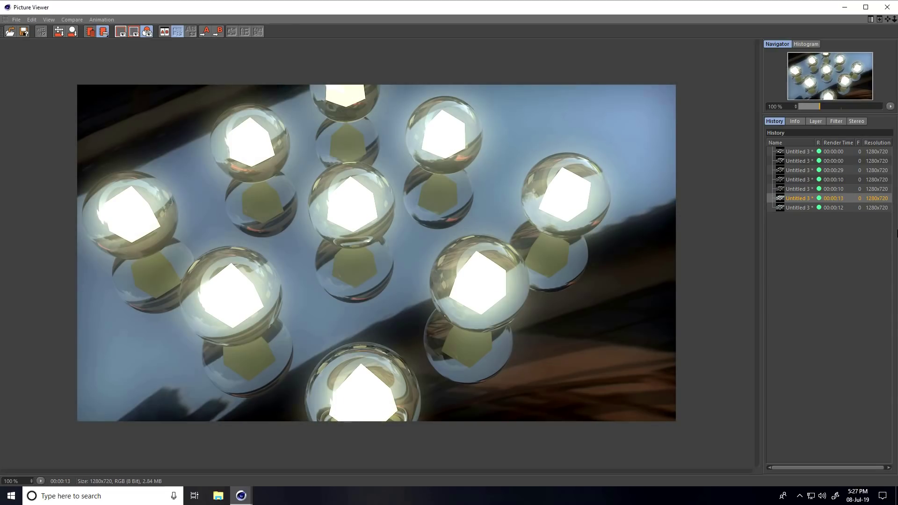
left_click(887, 7)
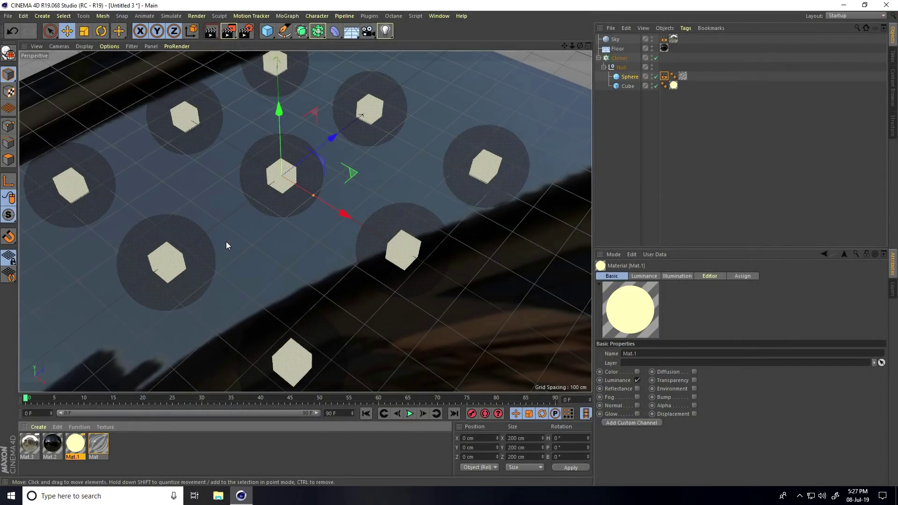
- Add a 10 cm sphere, move it along X, and create an empty MoGraph Cloner
left_click_drag(267, 30, 454, 62)
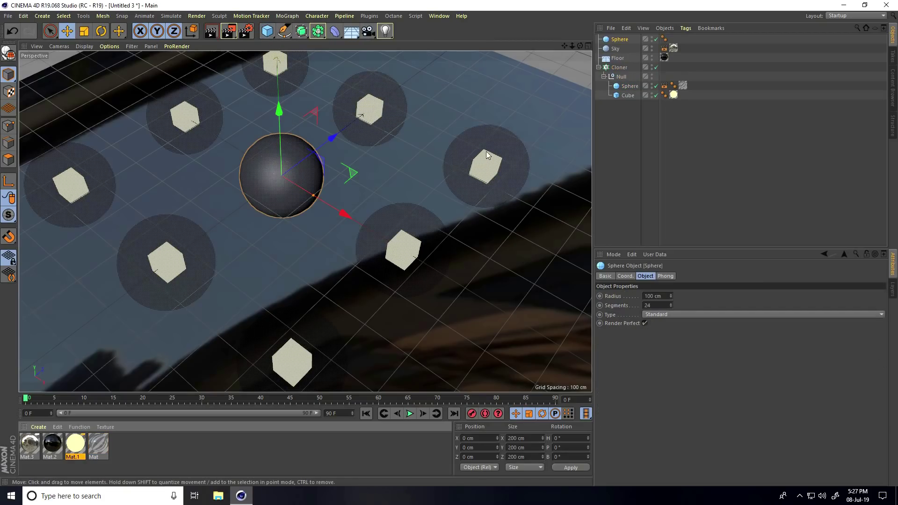
left_click(652, 296)
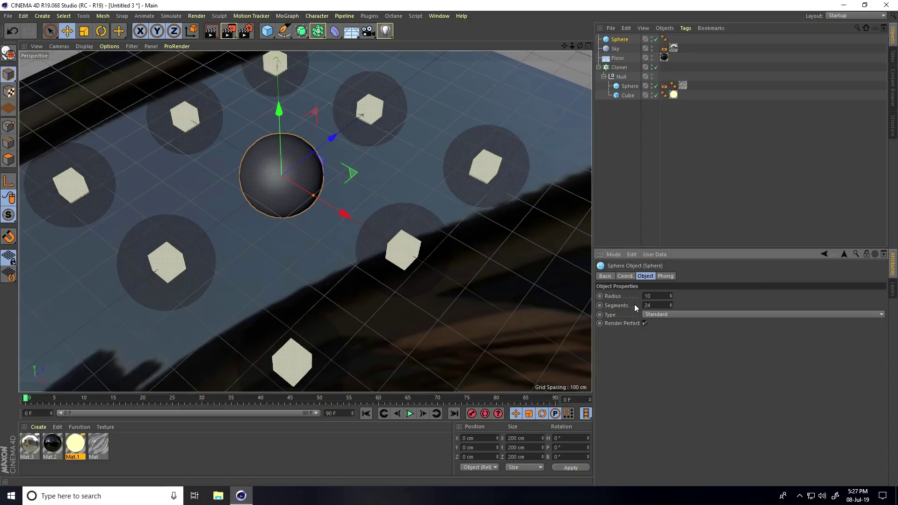
key("Return")
left_click_drag(350, 218, 413, 260)
left_click(284, 16)
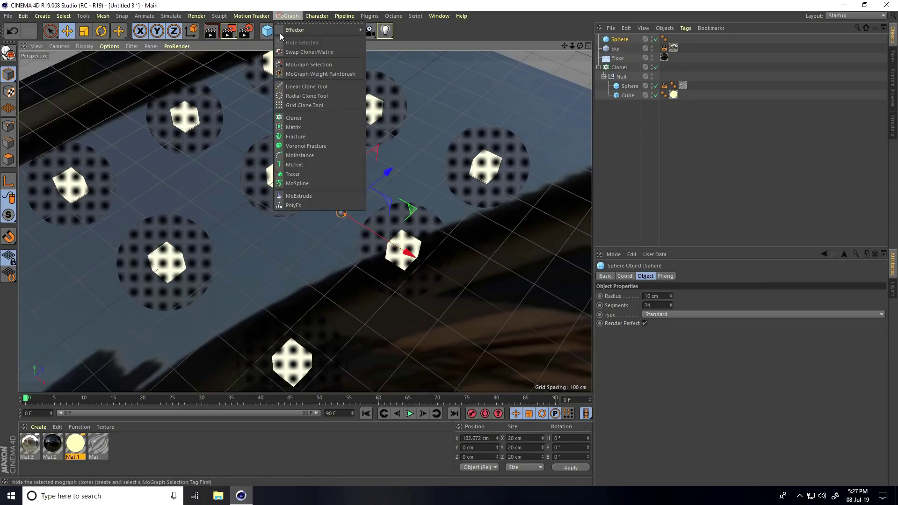
left_click(294, 117)
- Put the sphere under Cloner.1 as a 20 × 1 × 20 Grid Array sized about 1938 × 200 × 1375 cm
left_click_drag(621, 49, 620, 40)
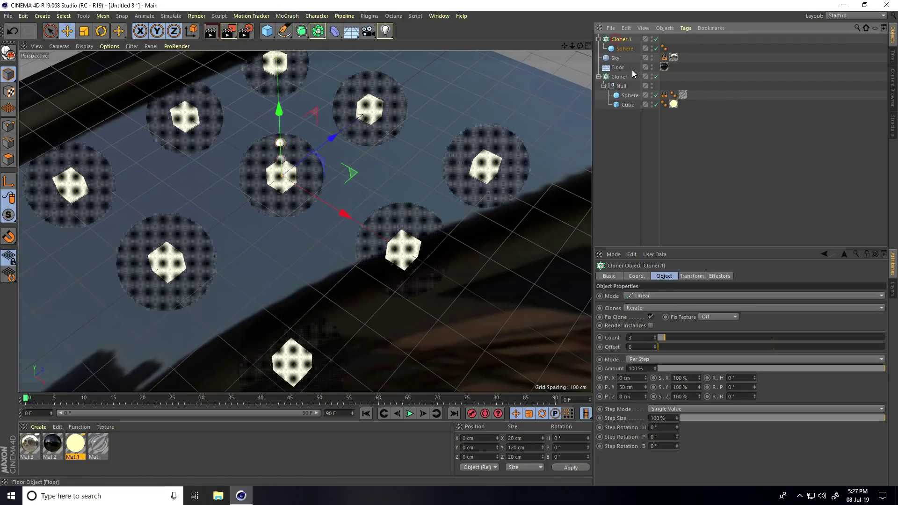
left_click(629, 295)
left_click(647, 332)
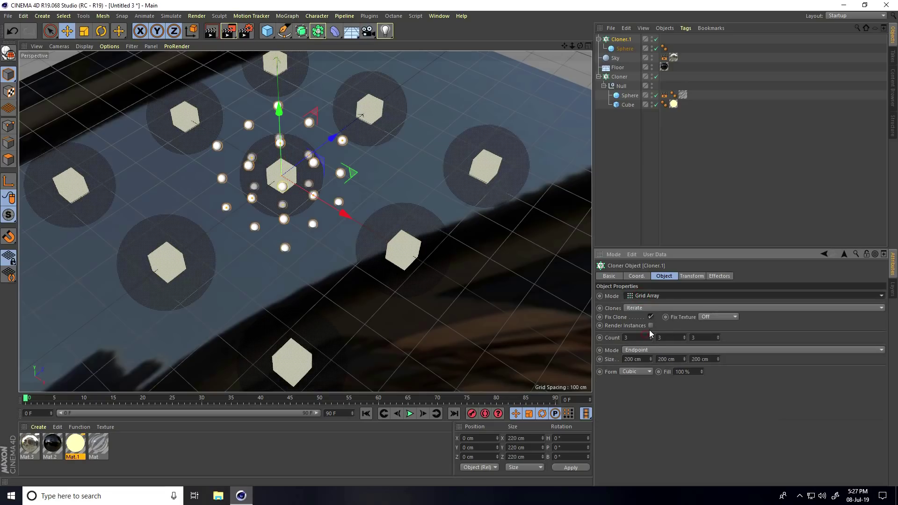
left_click_drag(685, 338, 657, 347)
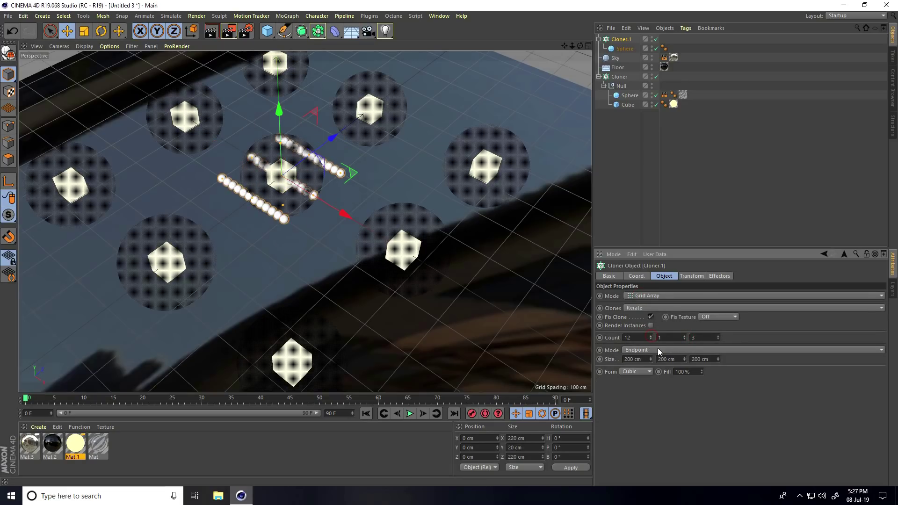
left_click_drag(722, 333, 717, 335)
left_click(628, 338)
type("20")
key("Tab")
key("Tab")
type("20")
key("Return")
left_click_drag(649, 357, 644, 325)
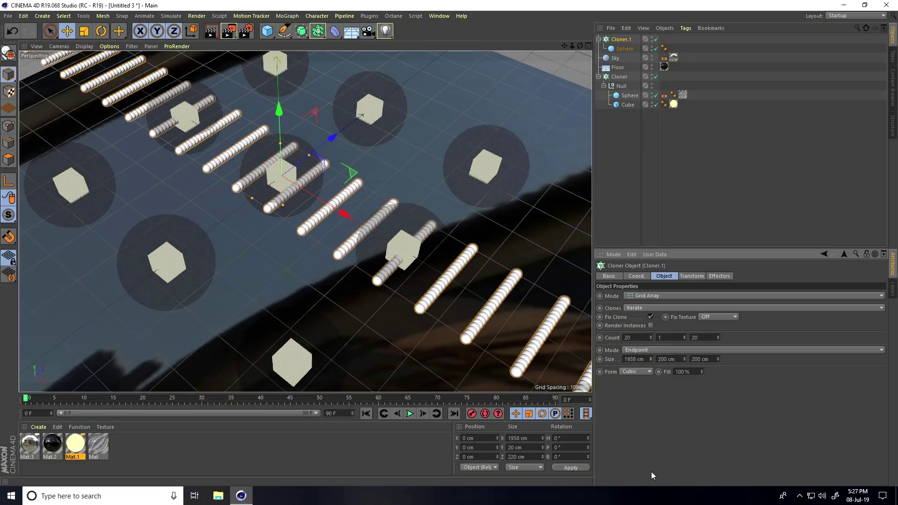
mouse_move(716, 357)
left_mouse_down()
mouse_move(723, 313)
mouse_move(717, 356)
left_mouse_up()
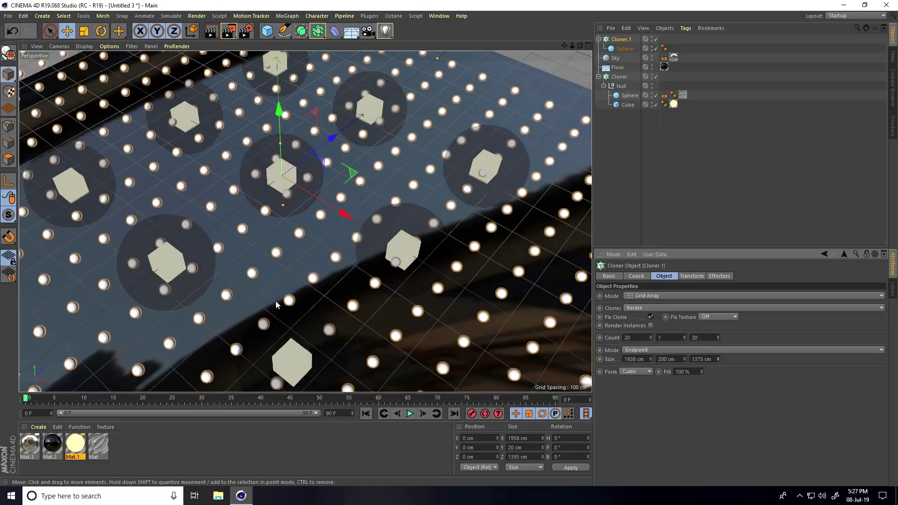
- Lower the bead grid to the floor at Y -88.669 cm and shift it along Z
middle_click(310, 299)
middle_click(375, 305)
scroll(300, 297, "down", 2)
scroll(295, 290, "down", 5)
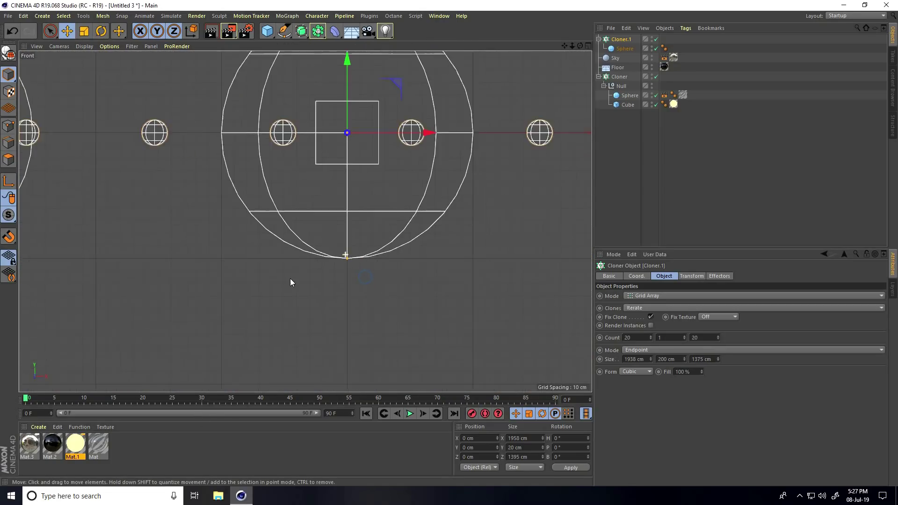
left_click_drag(344, 90, 349, 164)
middle_click(349, 164)
middle_click(280, 139)
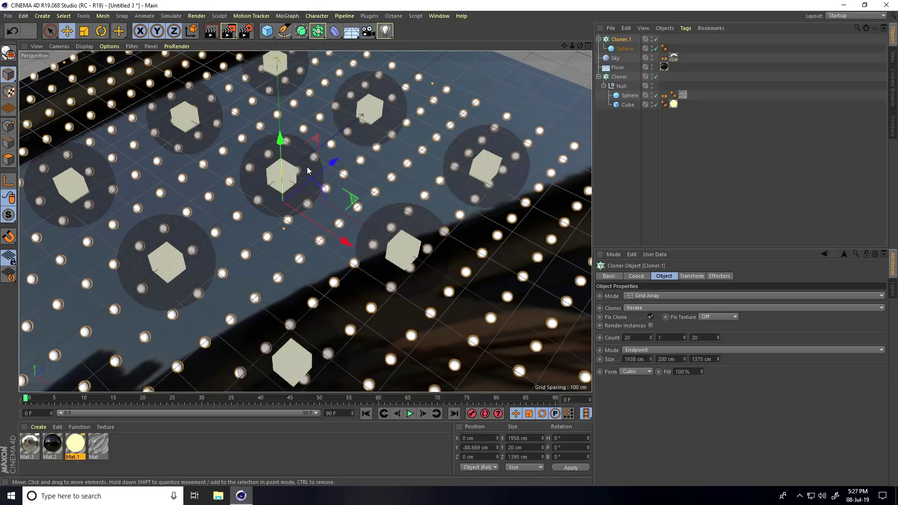
mouse_move(335, 165)
left_mouse_down()
mouse_move(369, 145)
mouse_move(365, 151)
left_mouse_up()
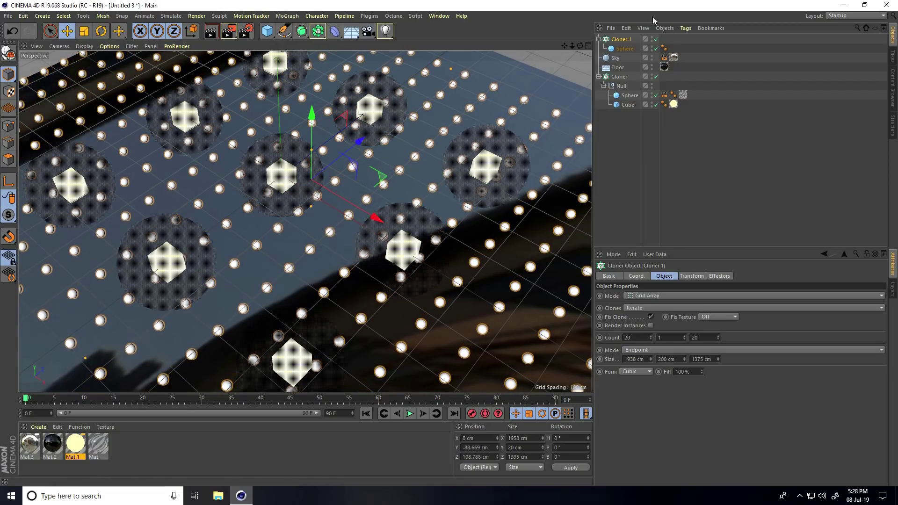
- Add a Random effector with position offset Y 0 cm and X raised to 704 cm
left_click(287, 16)
mouse_move(338, 30)
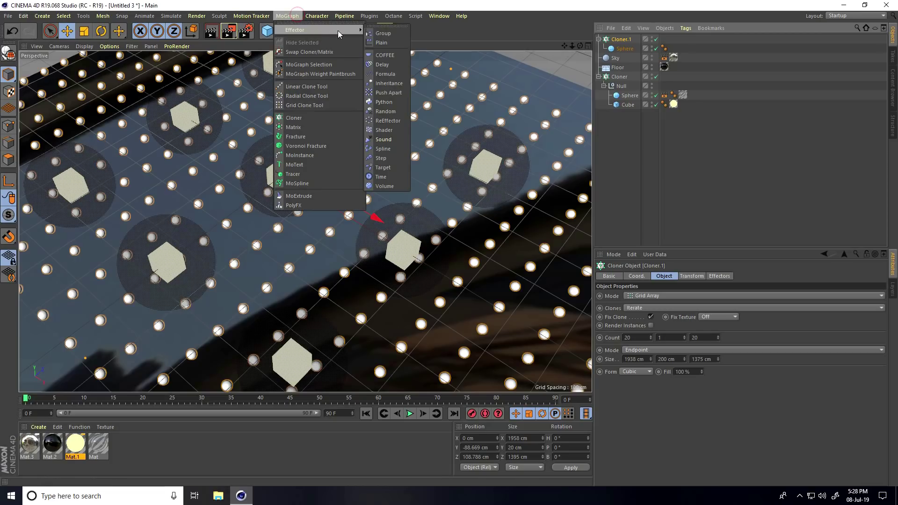
left_click(392, 113)
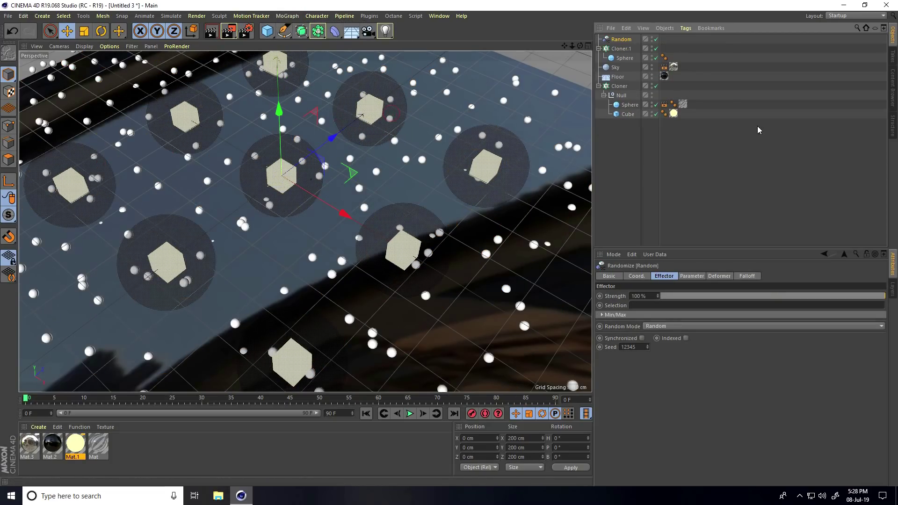
left_click(692, 276)
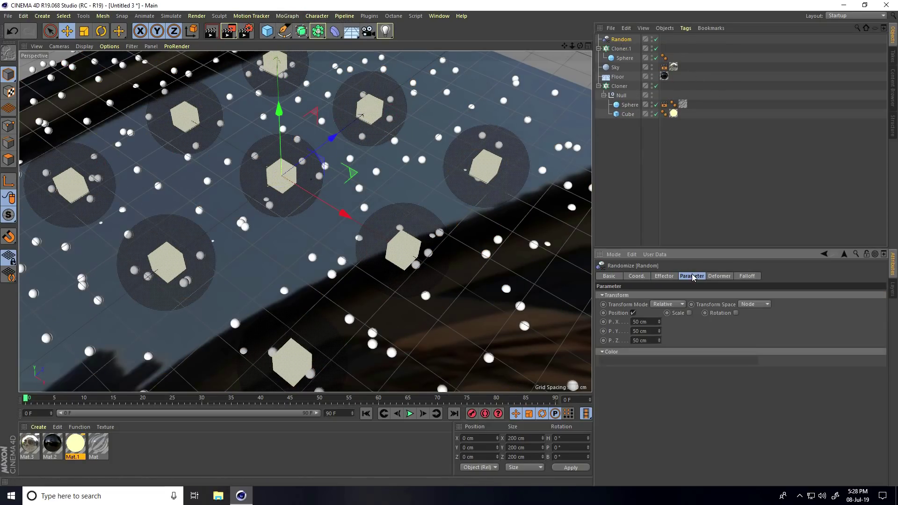
left_click(640, 331)
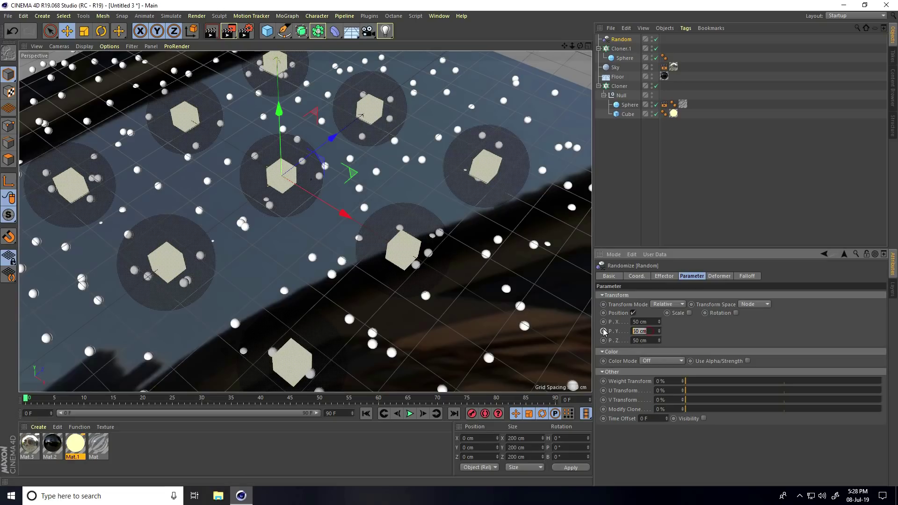
type("0")
key("Return")
left_click_drag(658, 320, 660, 347)
- Reduce Cloner.1's grid count to 15 × 1 × 15
left_click(621, 48)
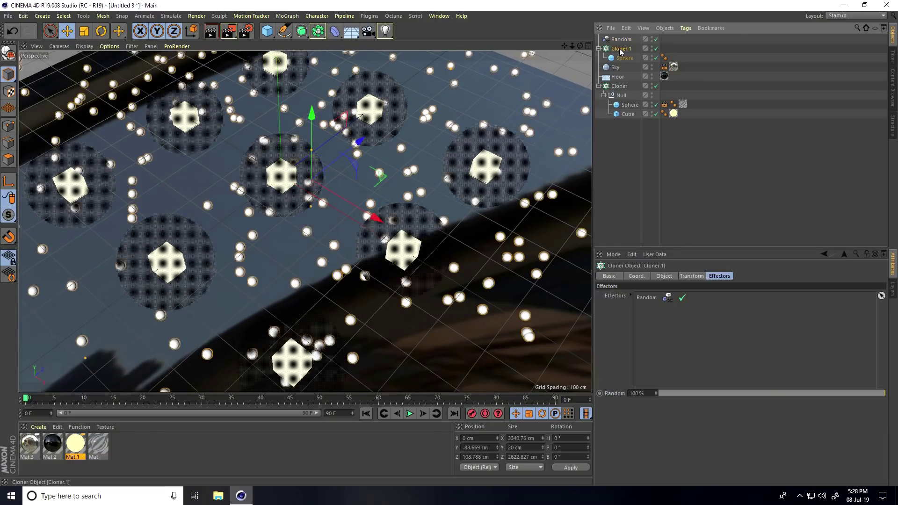
left_click(663, 276)
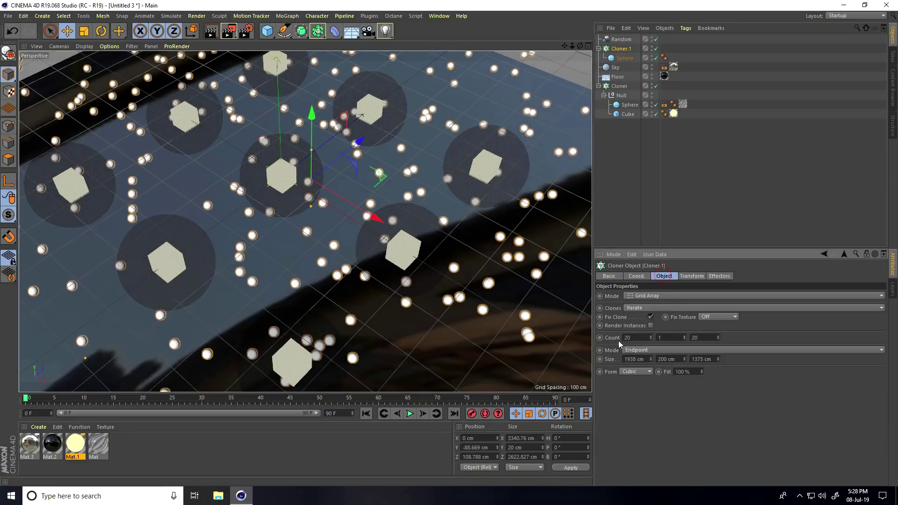
type("15")
key("Tab")
key("Tab")
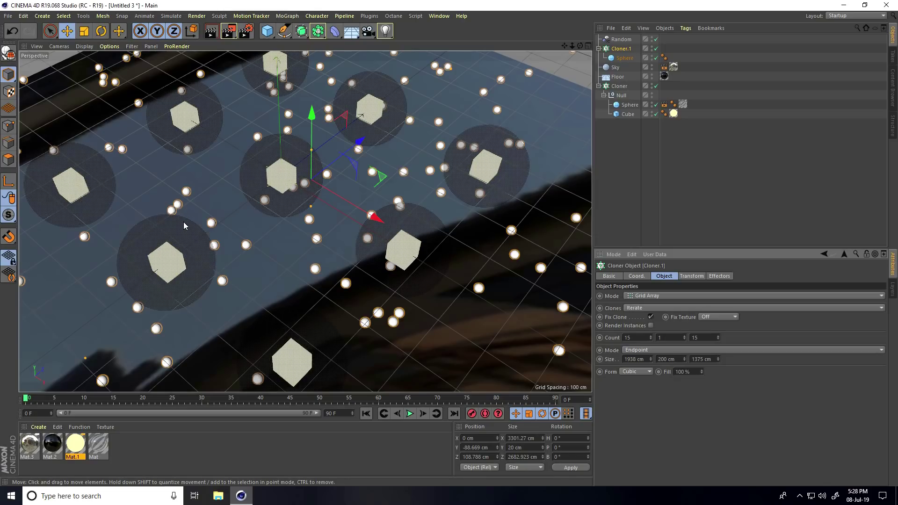
- Load the File Gold materials from the Thinking particle folder and apply Ring to the bead sphere
left_click(38, 427)
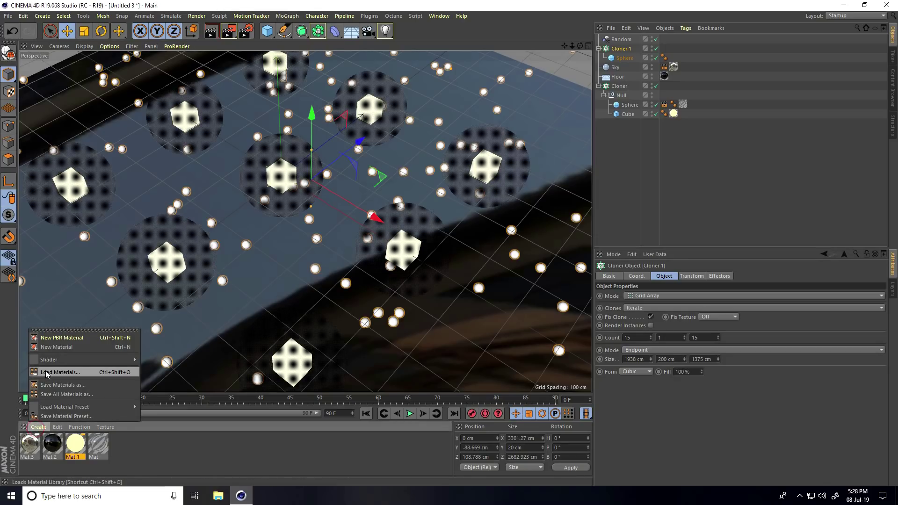
left_click(46, 372)
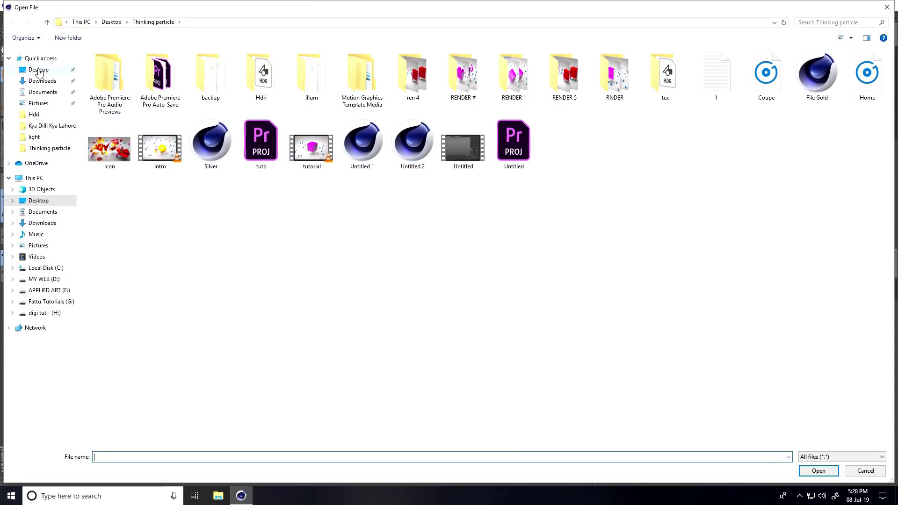
left_click(39, 70)
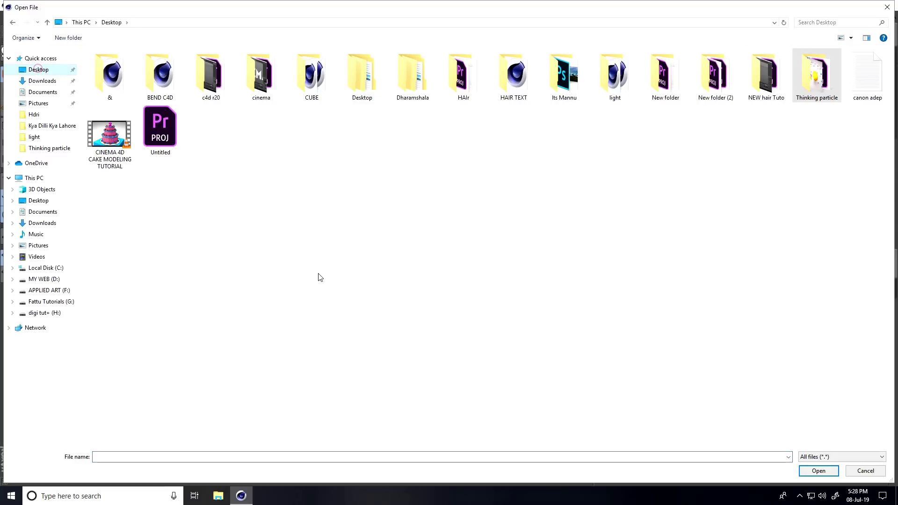
double_click(821, 93)
left_click(811, 88)
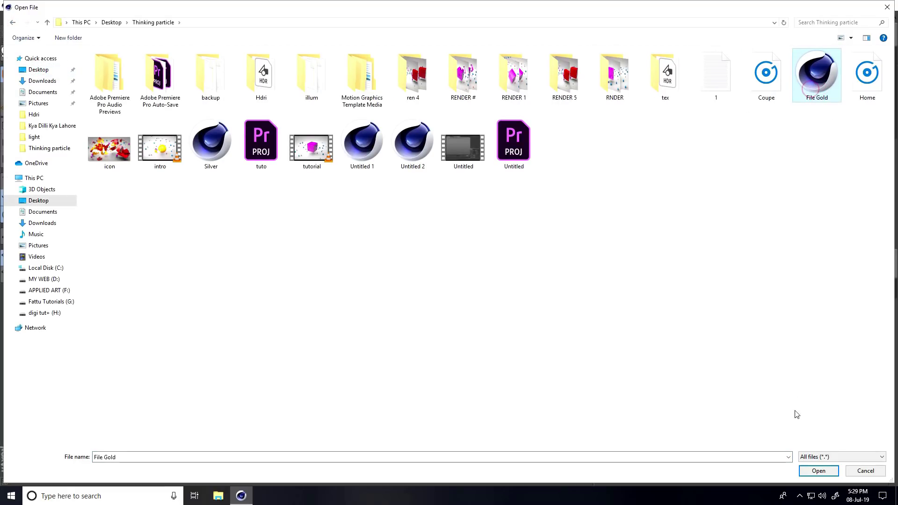
left_click(818, 470)
left_click_drag(75, 448, 627, 61)
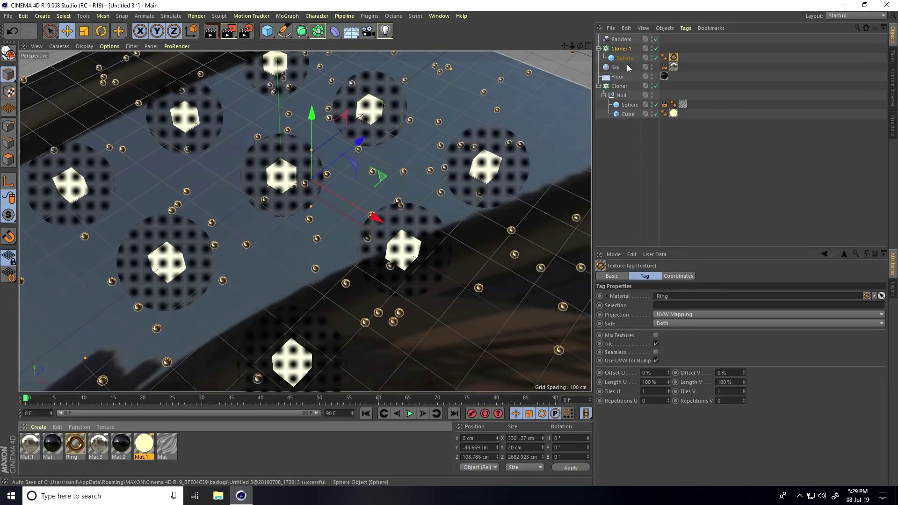
- Duplicate the bead sphere inside Cloner.1 as Sphere.1
left_click(623, 59)
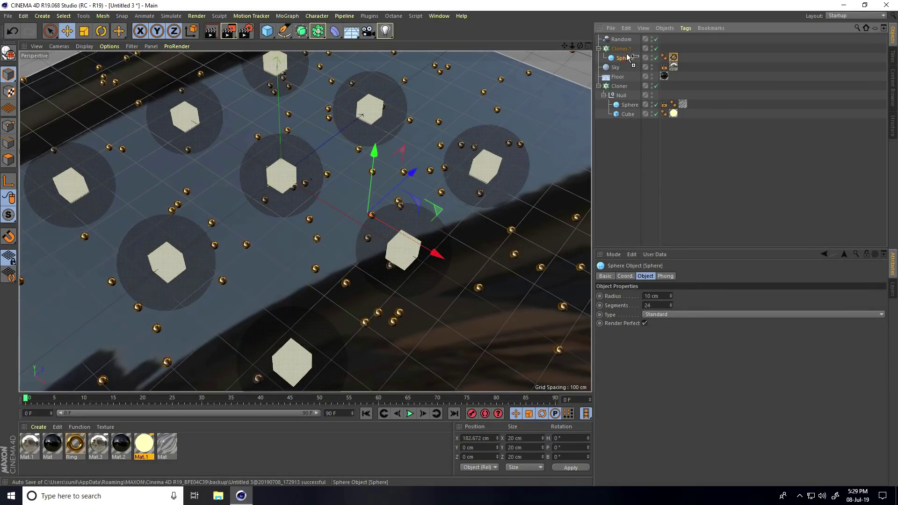
key("ctrl+c")
key("ctrl+v")
- Load the Silver materials and give Sphere.1 the silver Mat material
left_click(47, 429)
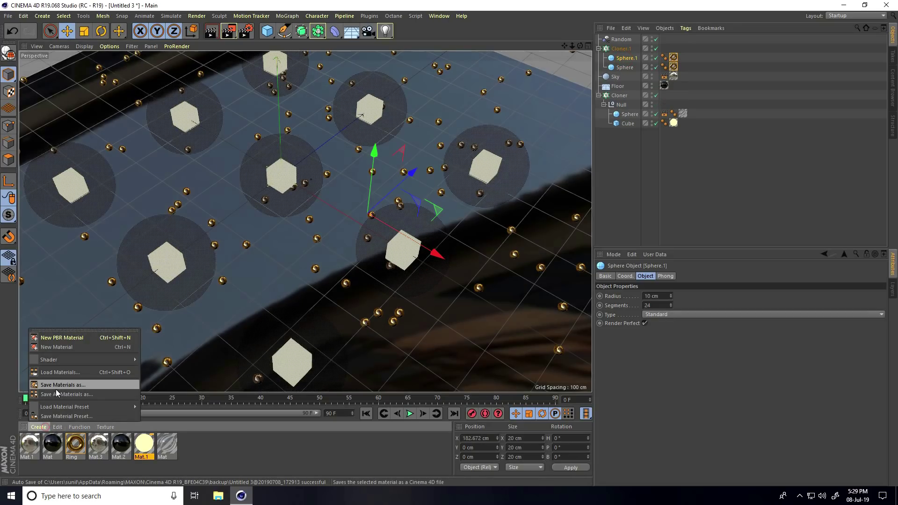
left_click(57, 373)
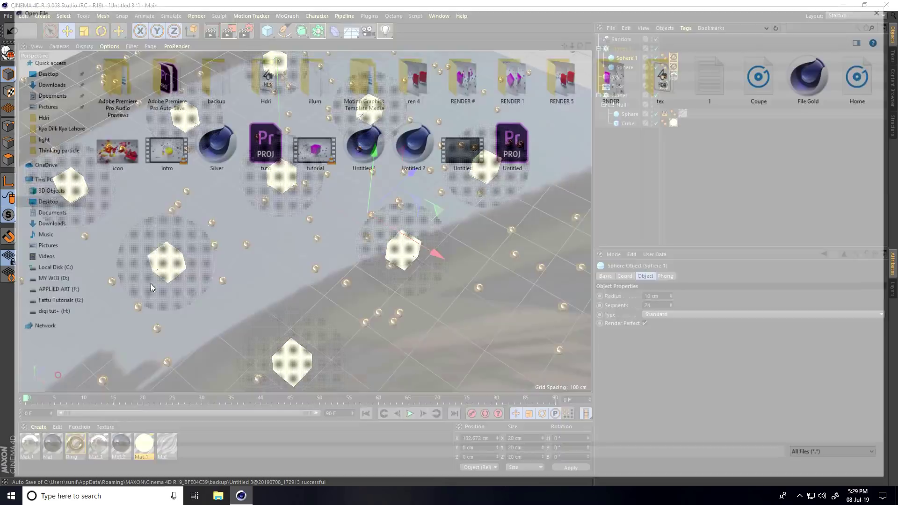
left_click(196, 154)
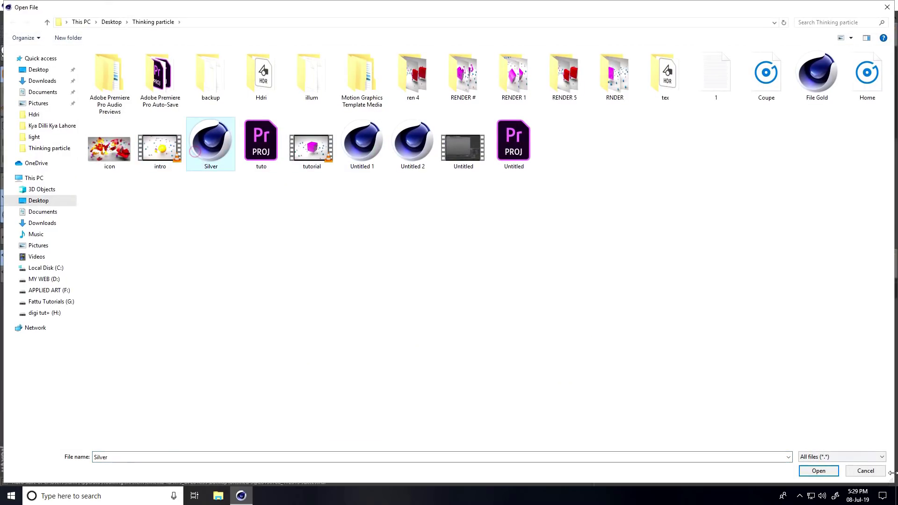
double_click(196, 154)
left_click_drag(76, 444, 666, 61)
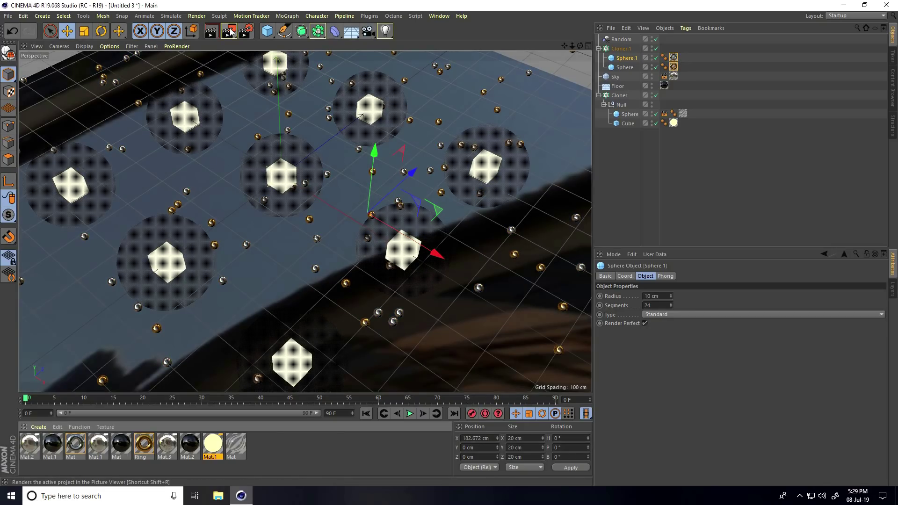
- Set Ambient Occlusion to 256 maximum samples and 10 % accuracy in Render Settings
left_click(245, 30)
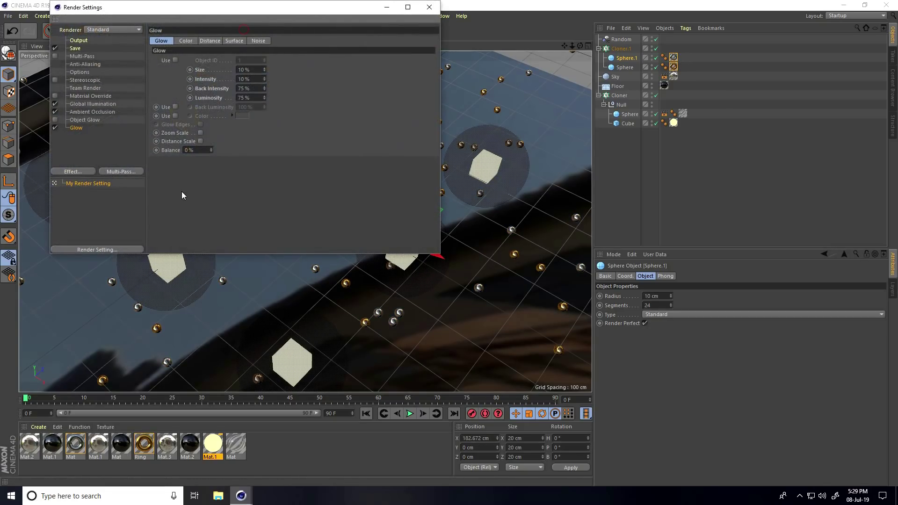
left_click(91, 112)
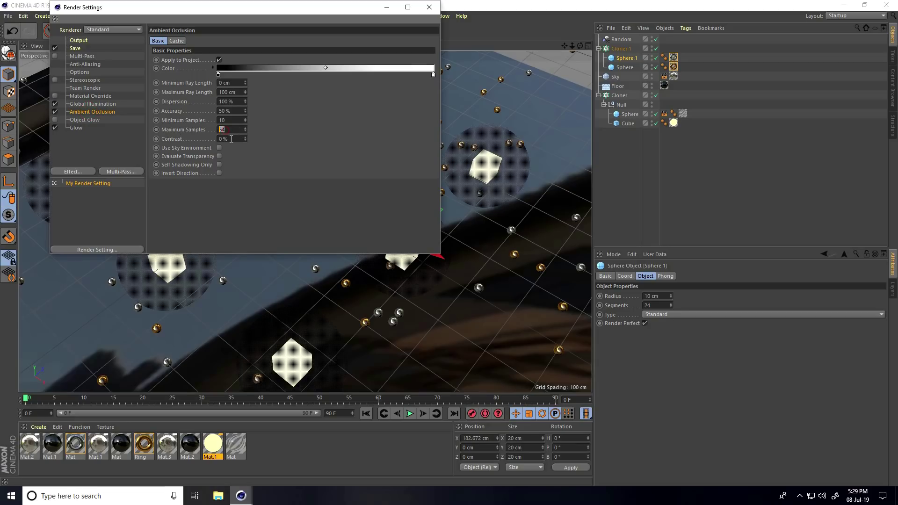
key("shift+Tab")
key("shift+Tab")
type("10")
- Apply the Object Visualization - High global illumination preset
left_click(84, 105)
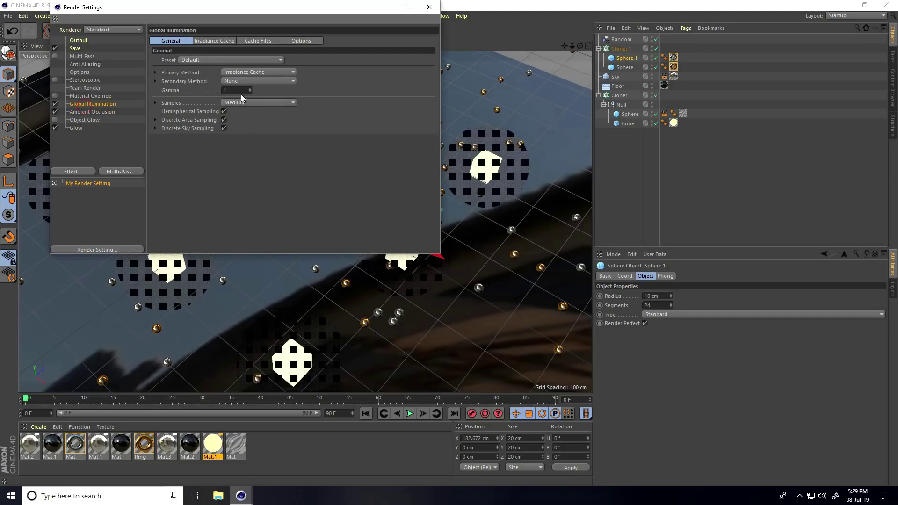
left_click(200, 61)
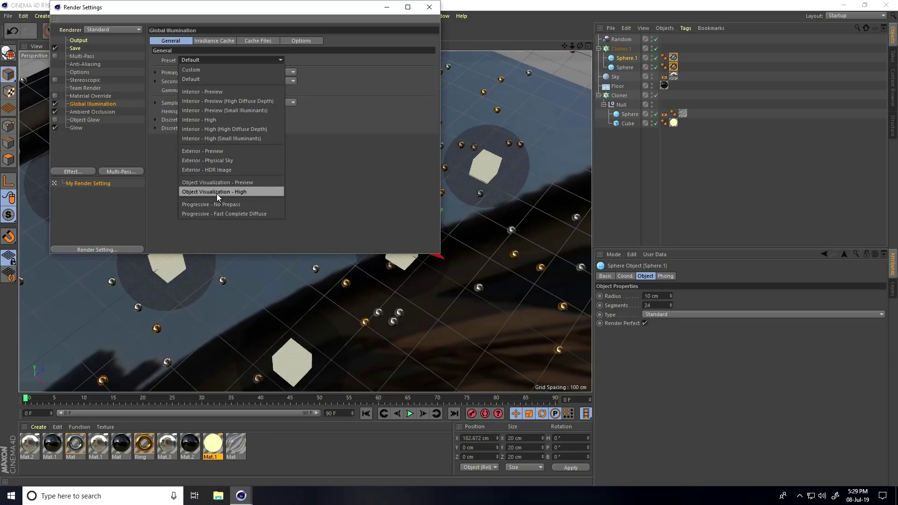
left_click(242, 192)
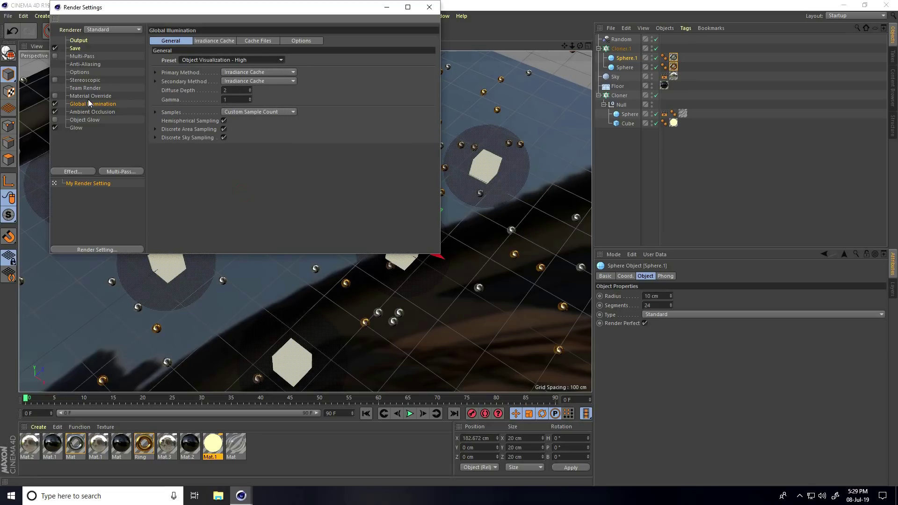
- Check anti-aliasing and output resolution, then set the Glow size to 15 %
left_click(85, 66)
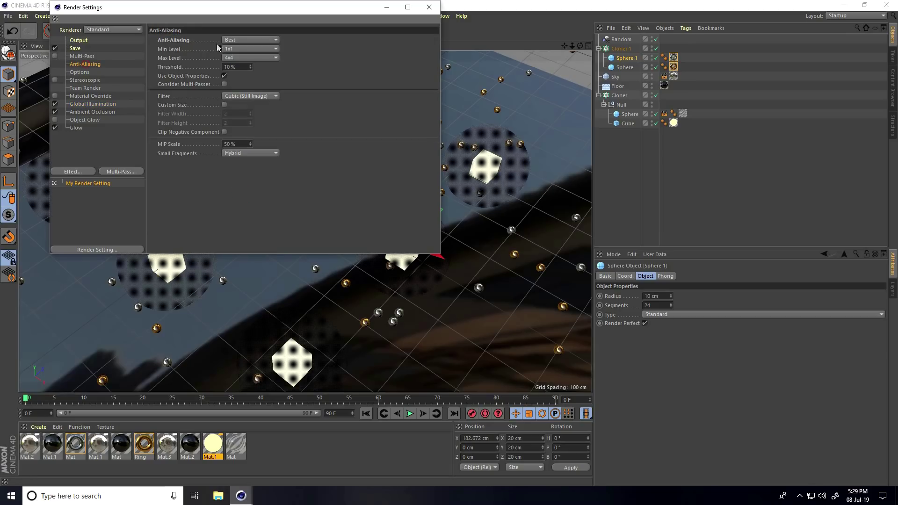
left_click(79, 41)
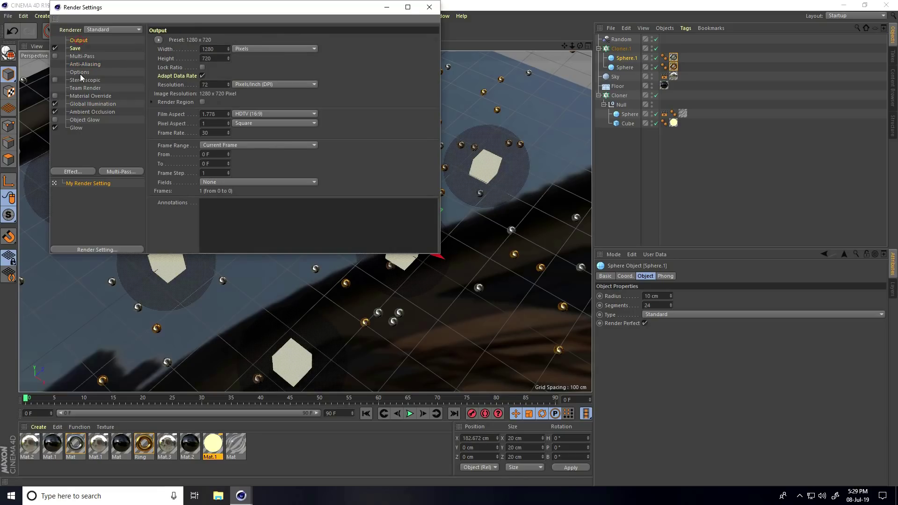
left_click(76, 128)
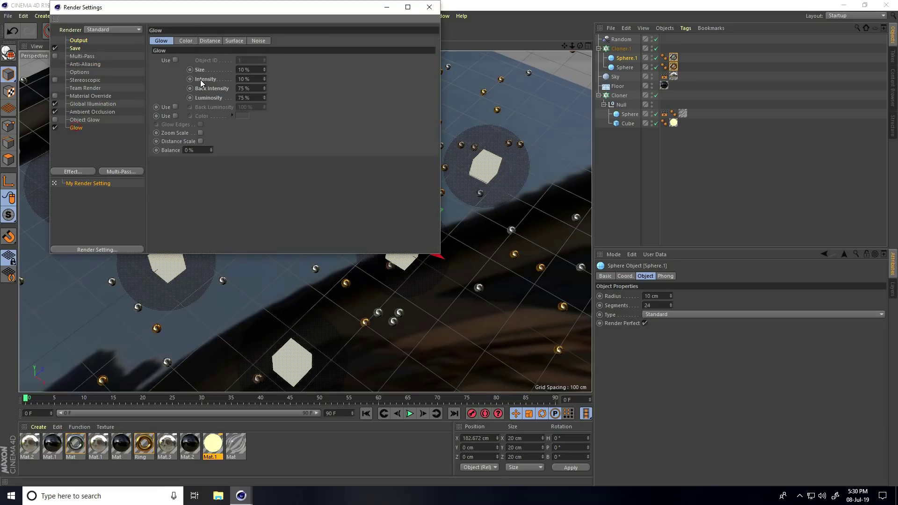
left_click(228, 73)
- Render the 1280×720 glowing-cube scene to the Picture Viewer, then close the viewer
left_click(428, 8)
key("shift+r")
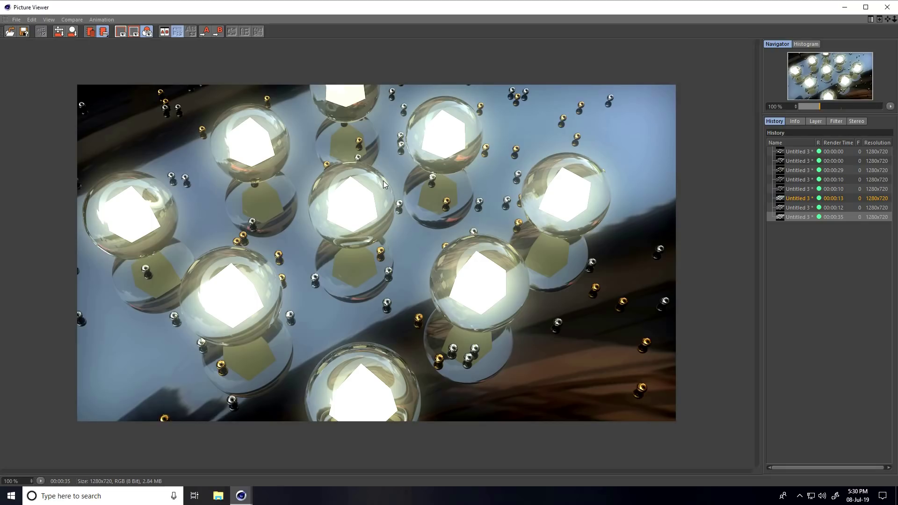
left_click(886, 7)
- Disable Glow, re-render, and compare the non-glow render against the earlier glow render
left_click(245, 35)
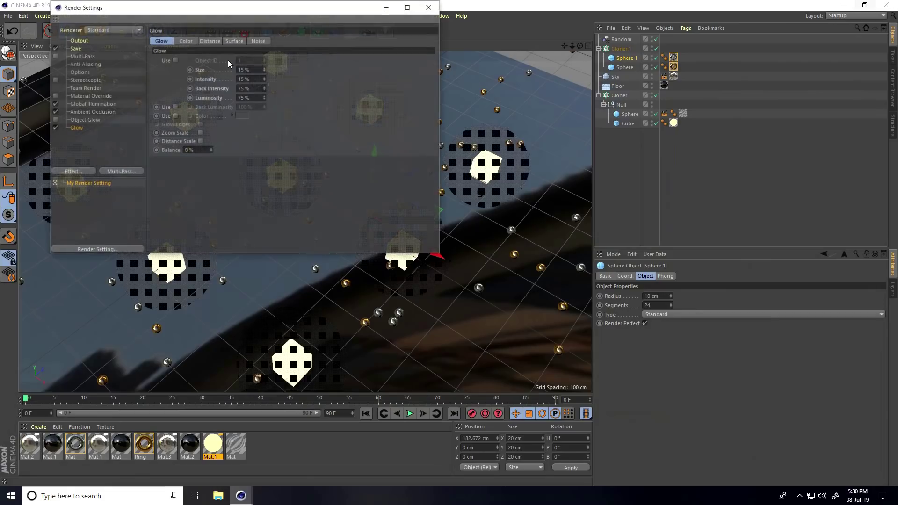
left_click(55, 128)
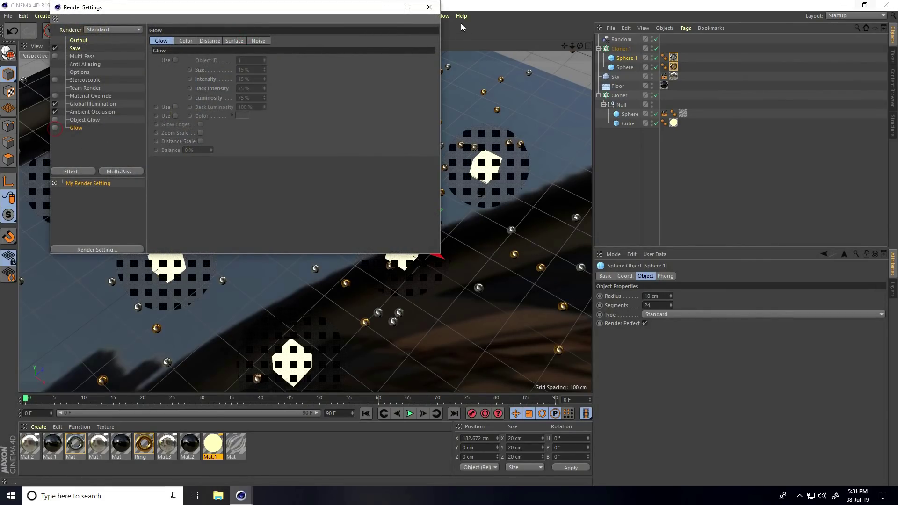
left_click(429, 7)
left_click(228, 33)
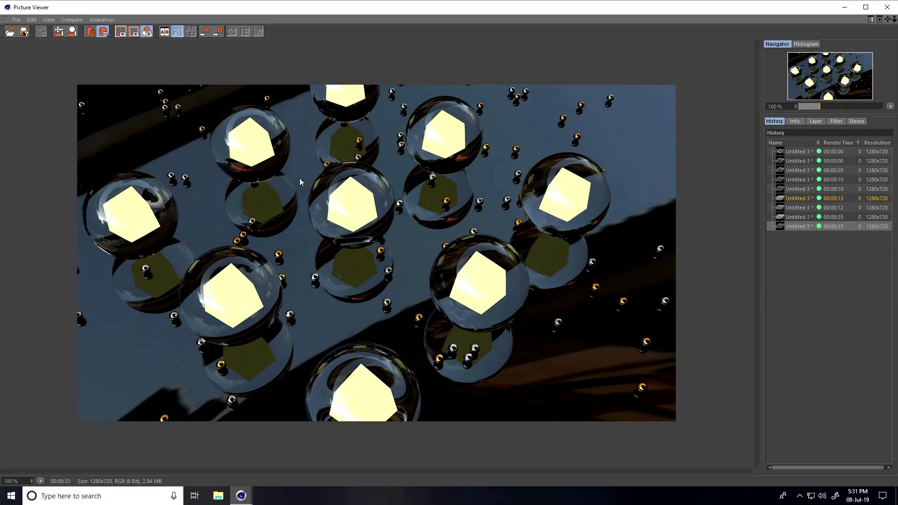
left_click(834, 228)
key("Up")
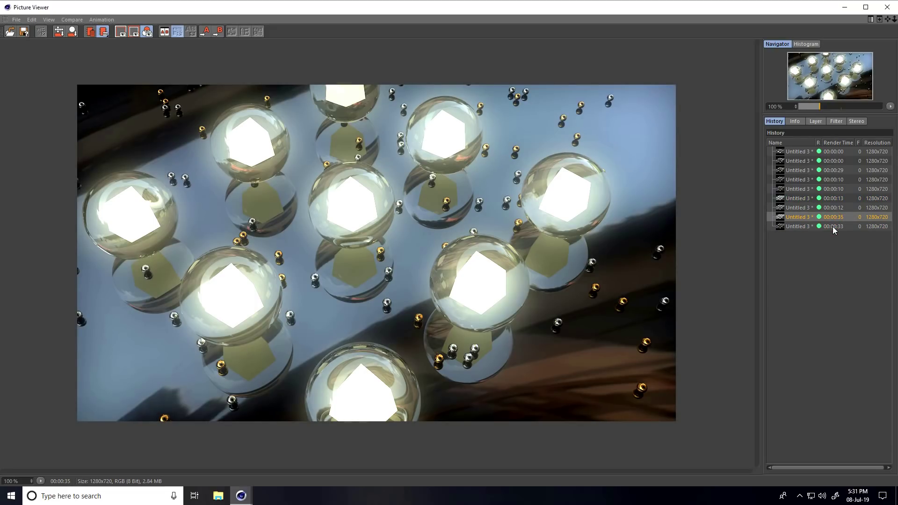